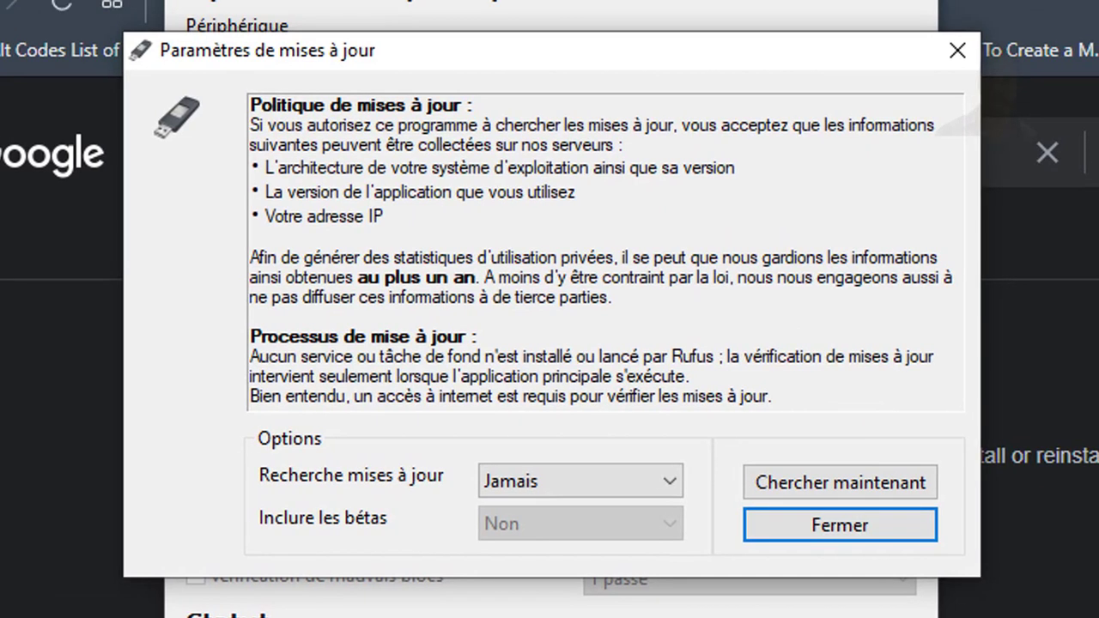
Step: Set the update check frequency to Quotidienne (Défaut) and run an immediate check for updates
click(666, 486)
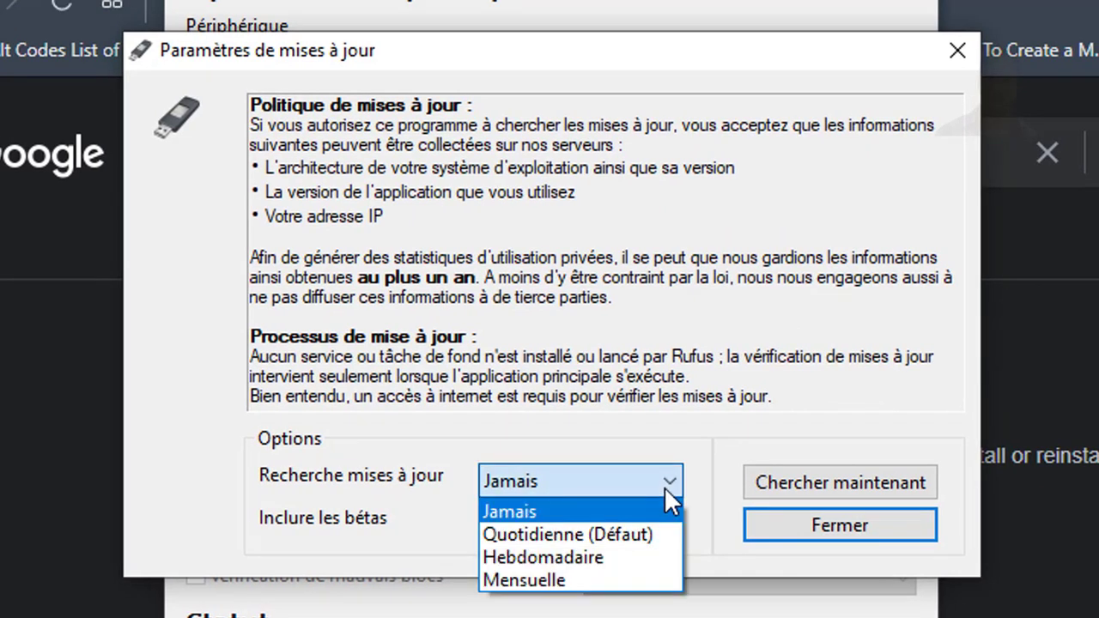
click(644, 535)
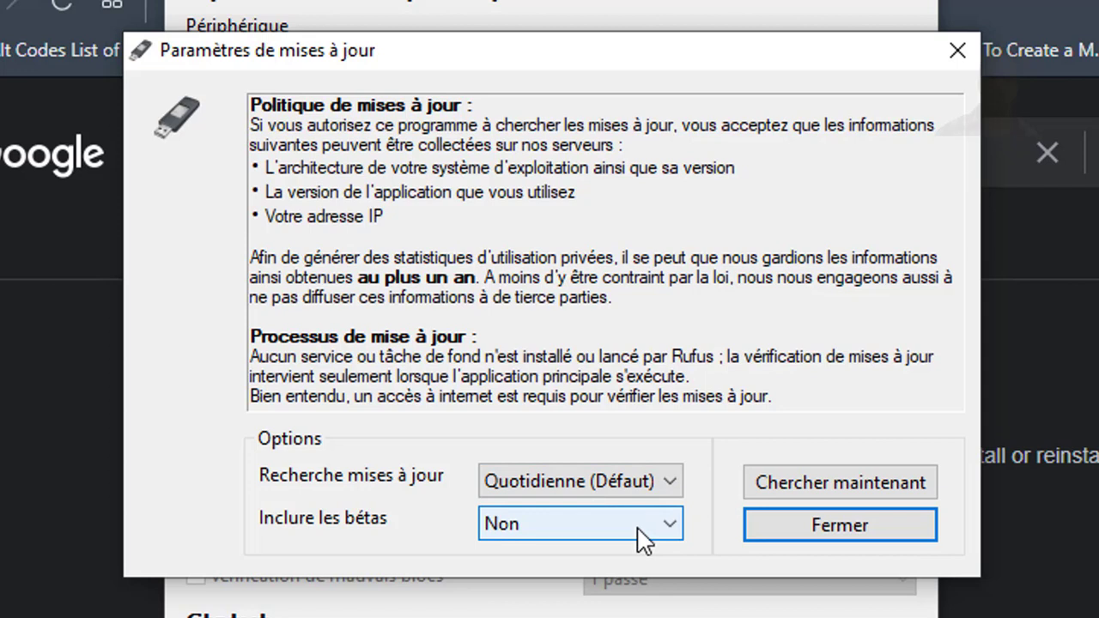
click(778, 494)
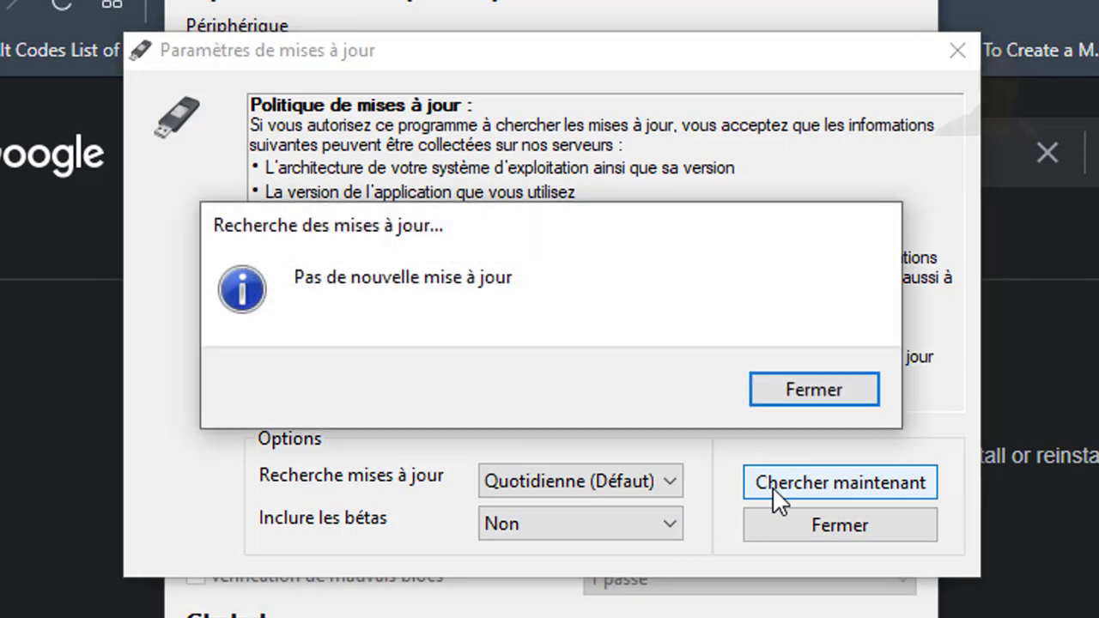
click(774, 402)
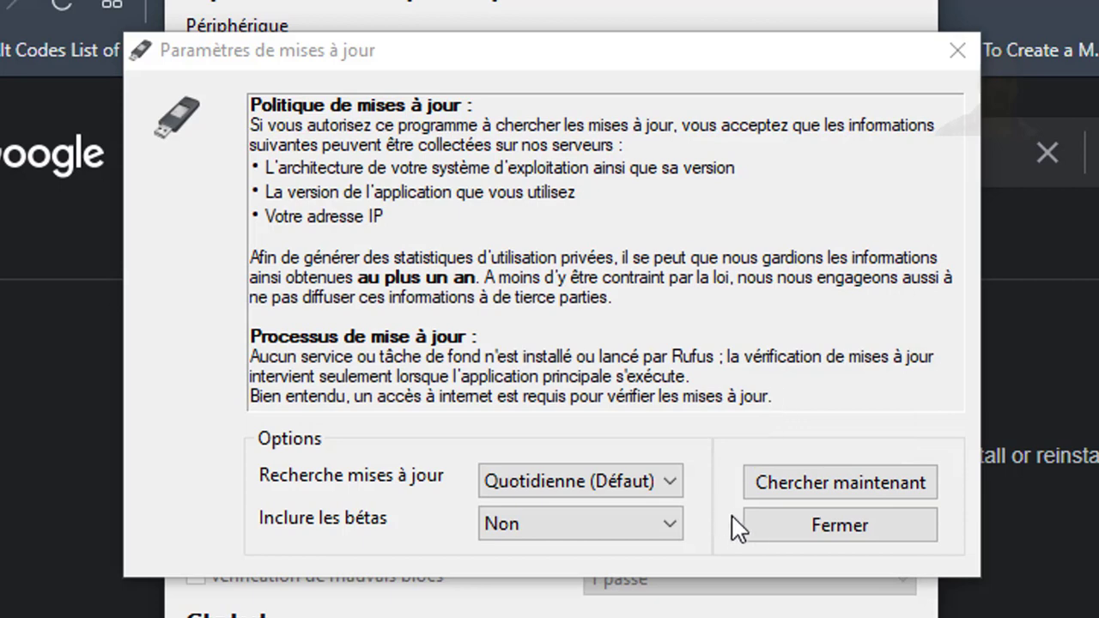
click(785, 527)
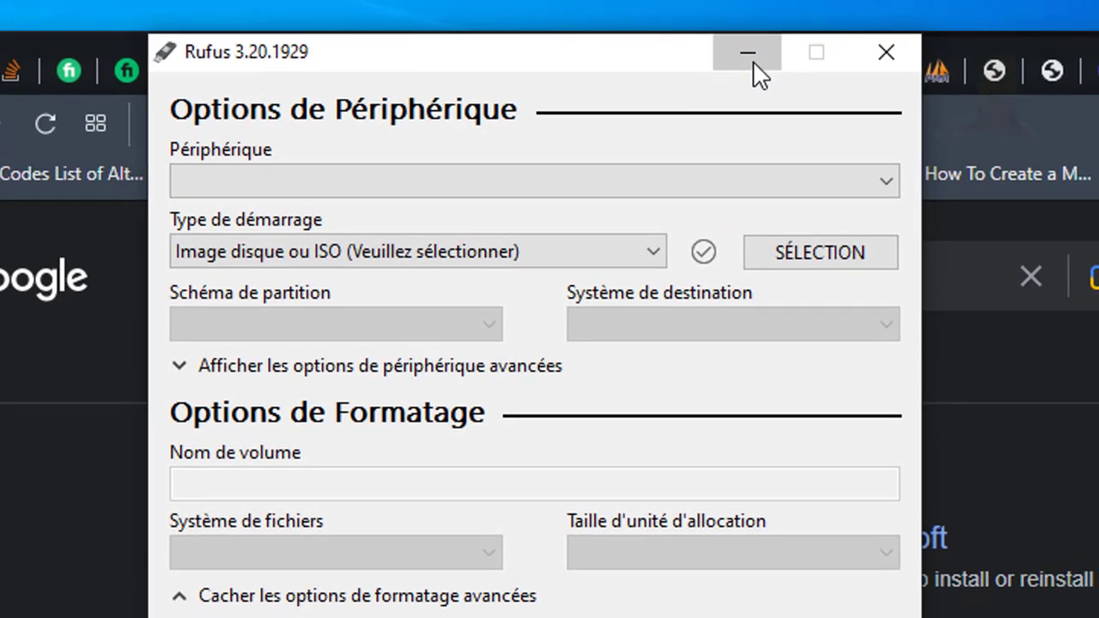
Step: Switch to the browser, open Microsoft's Windows 10 download page from the search results and download the installation media creation tool
click(747, 53)
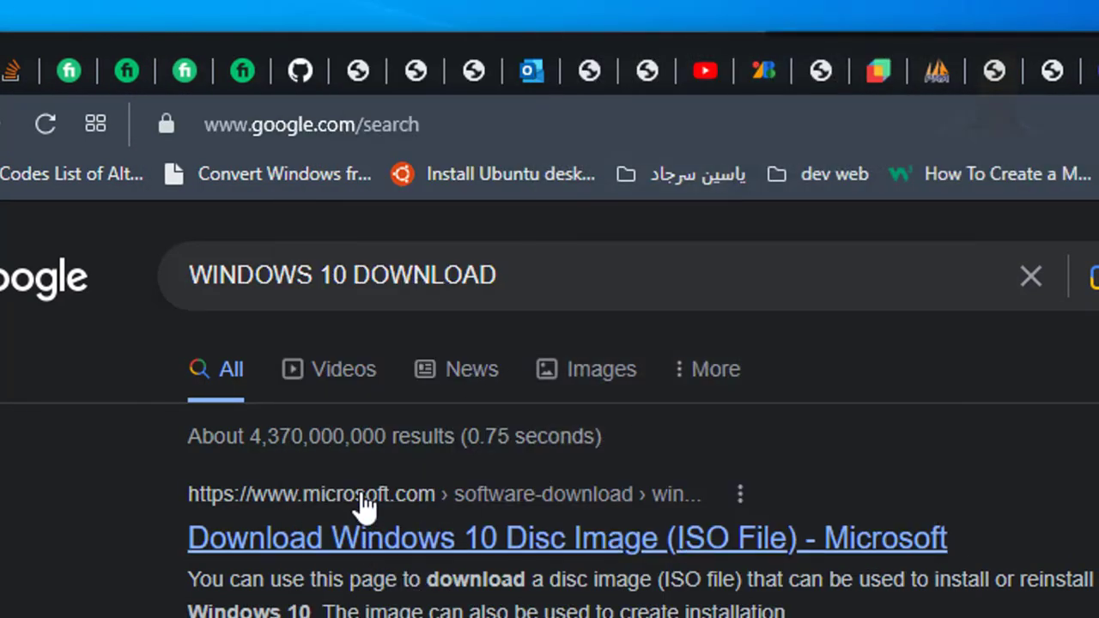
click(367, 554)
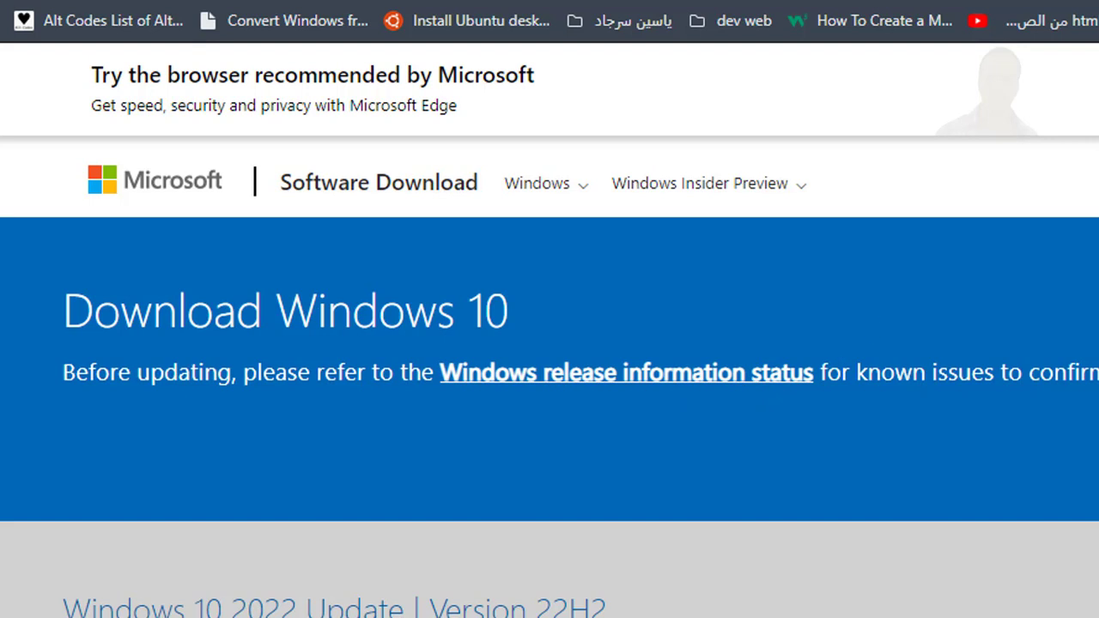
scroll(550, 330, down, 3)
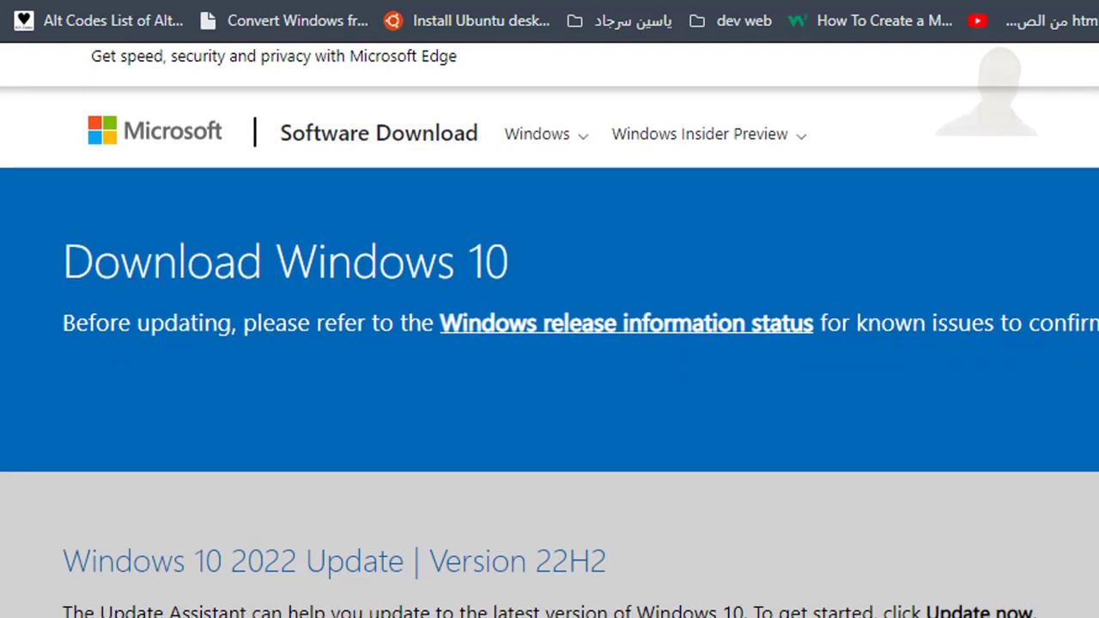
scroll(549, 330, down, 5)
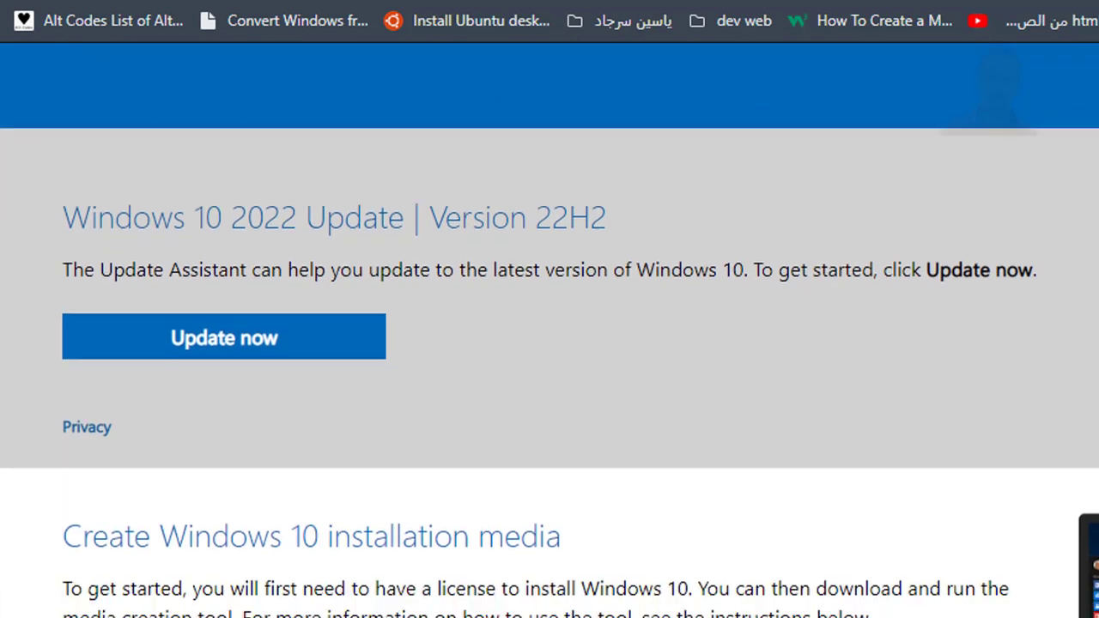
scroll(550, 330, down, 1)
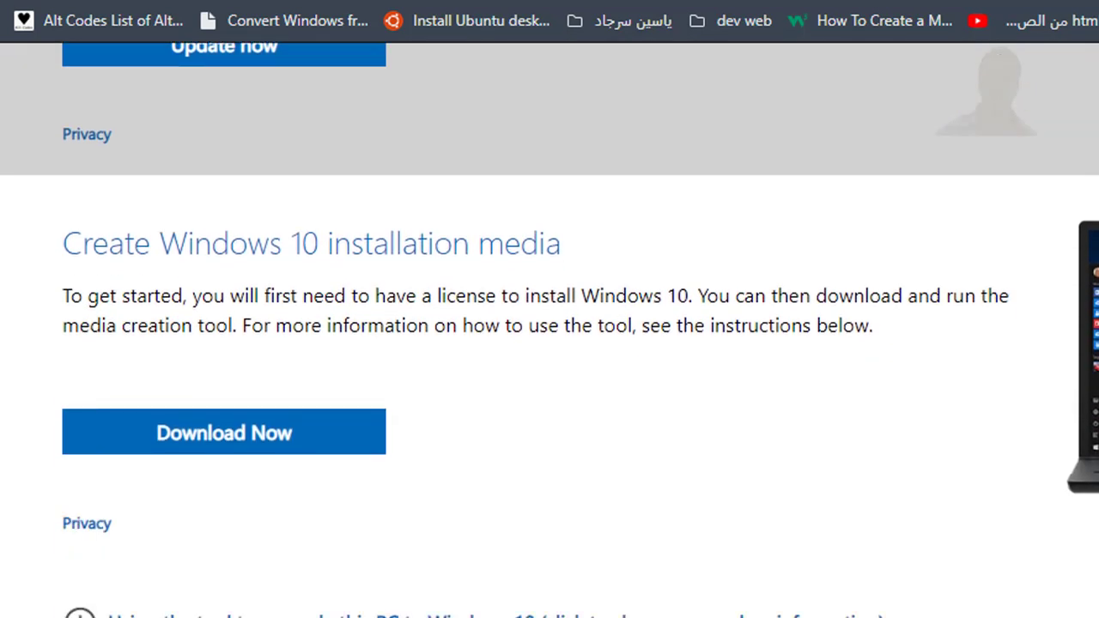
scroll(692, 510, down, 1)
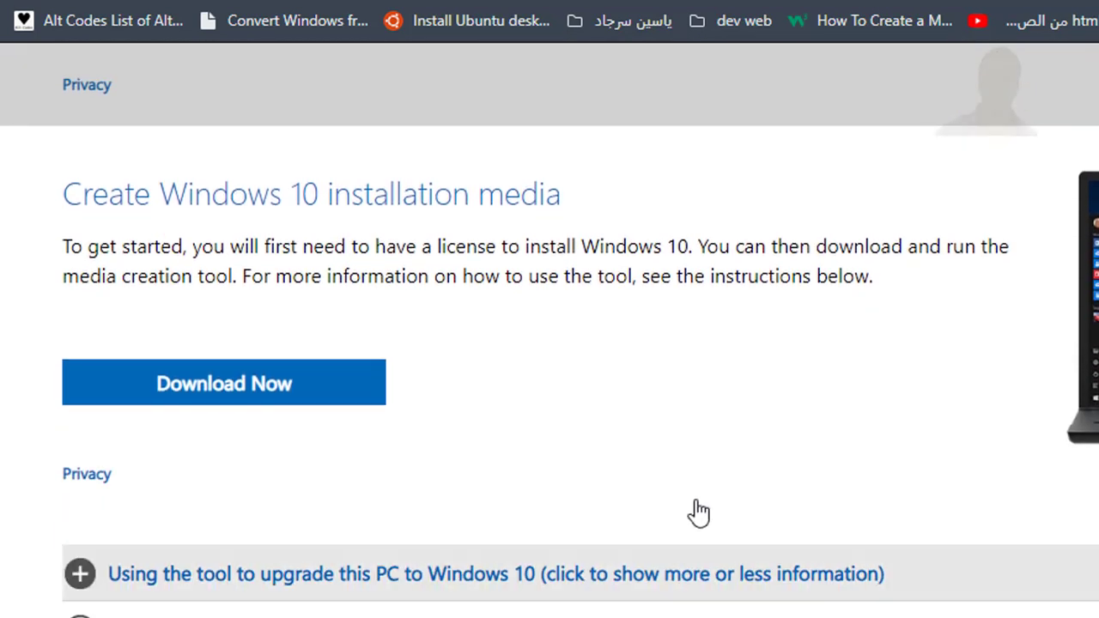
click(197, 389)
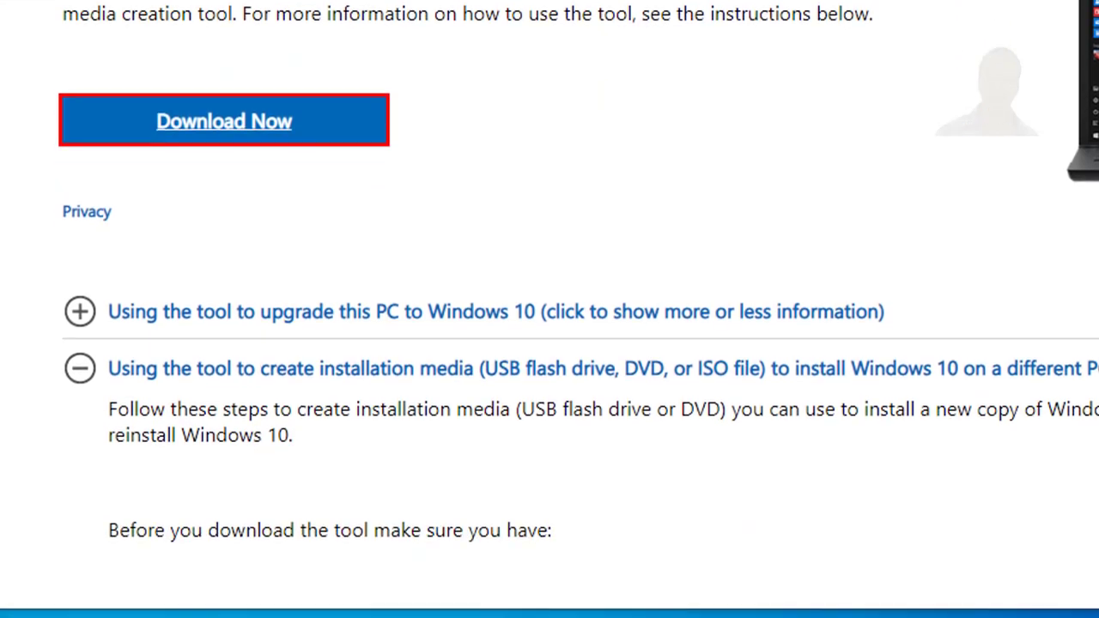
Step: Run the downloaded MediaCreationTool22H2.exe and accept its licence terms
scroll(549, 309, down, 4)
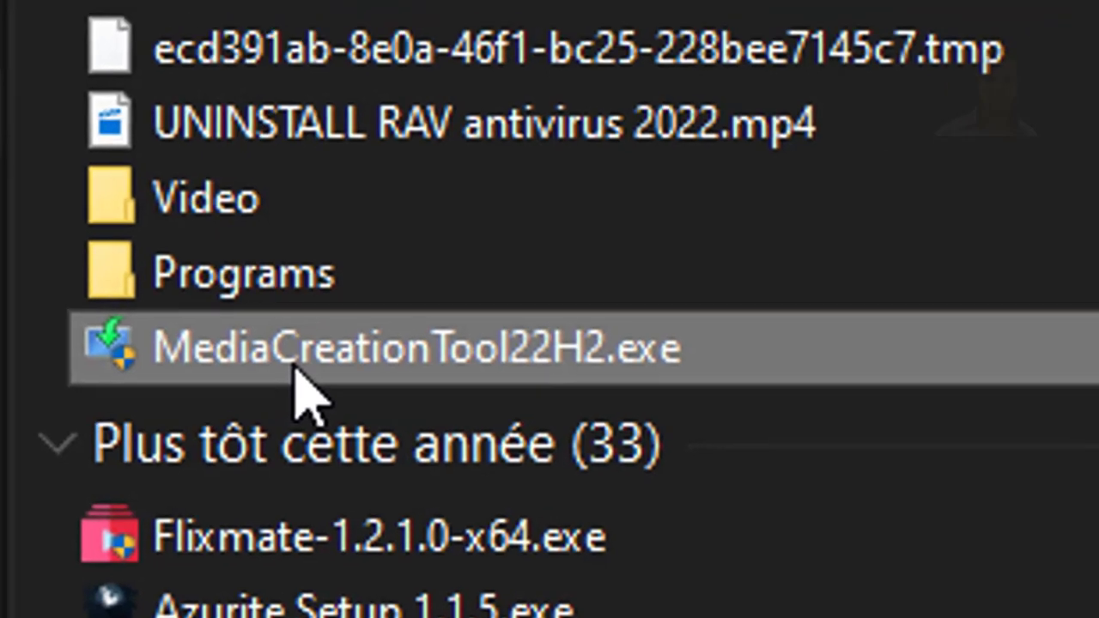
double_click(333, 346)
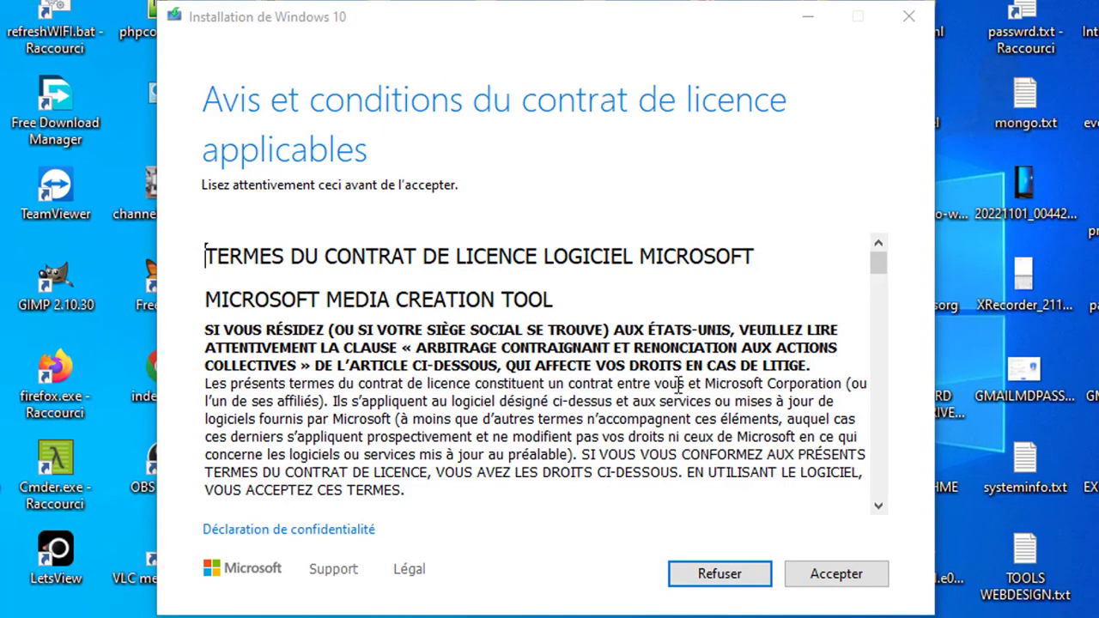
click(820, 579)
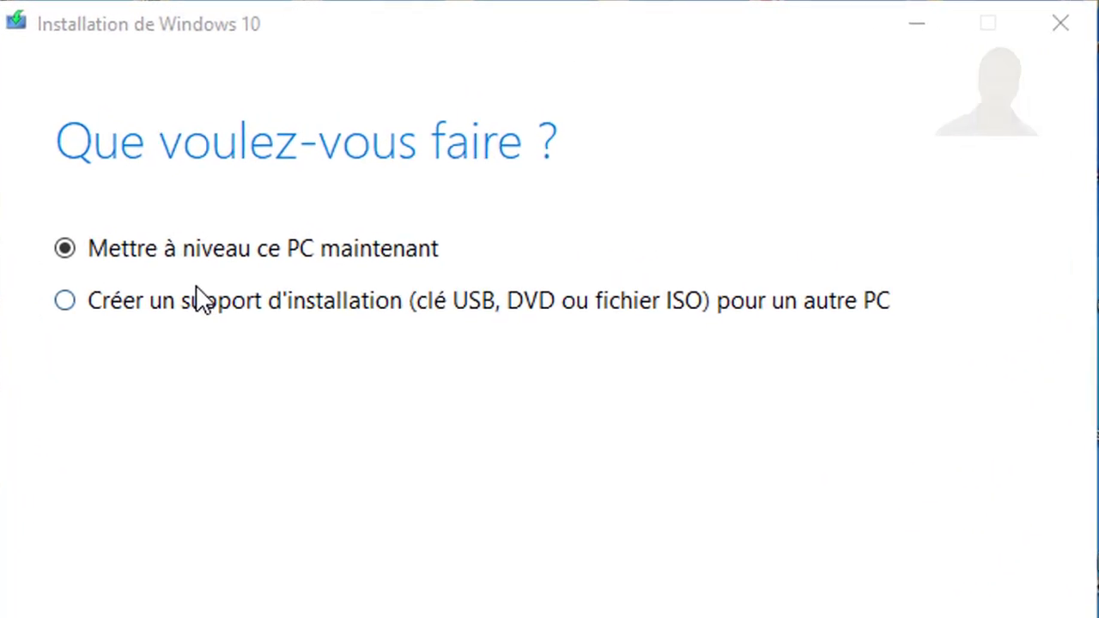
Step: Choose to create installation media for another PC, using the recommended language, edition and architecture options for this PC
click(55, 313)
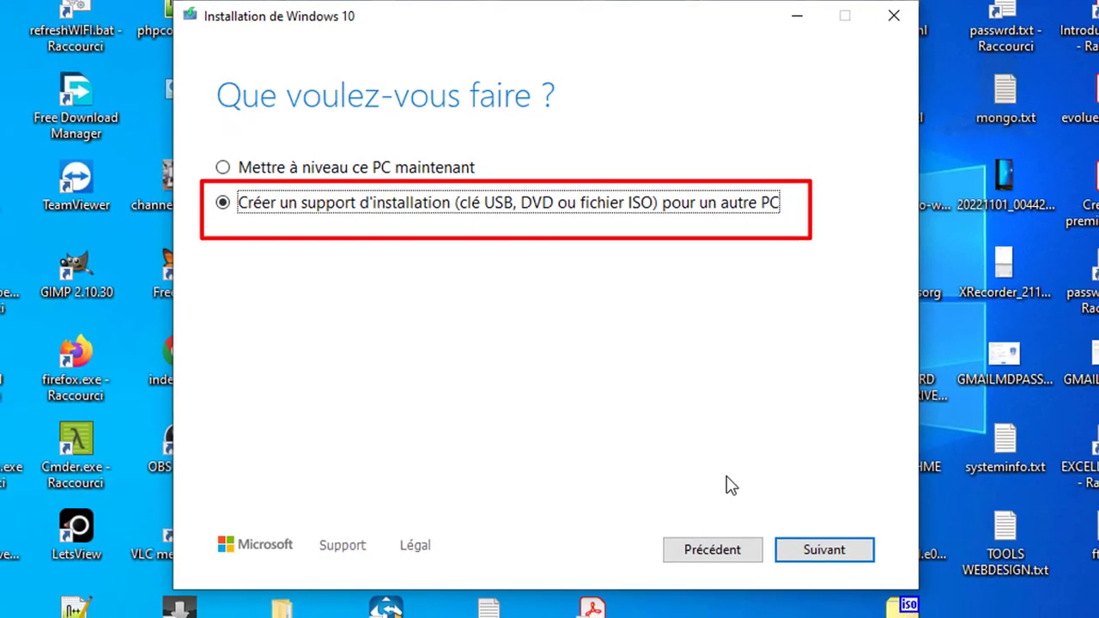
click(790, 547)
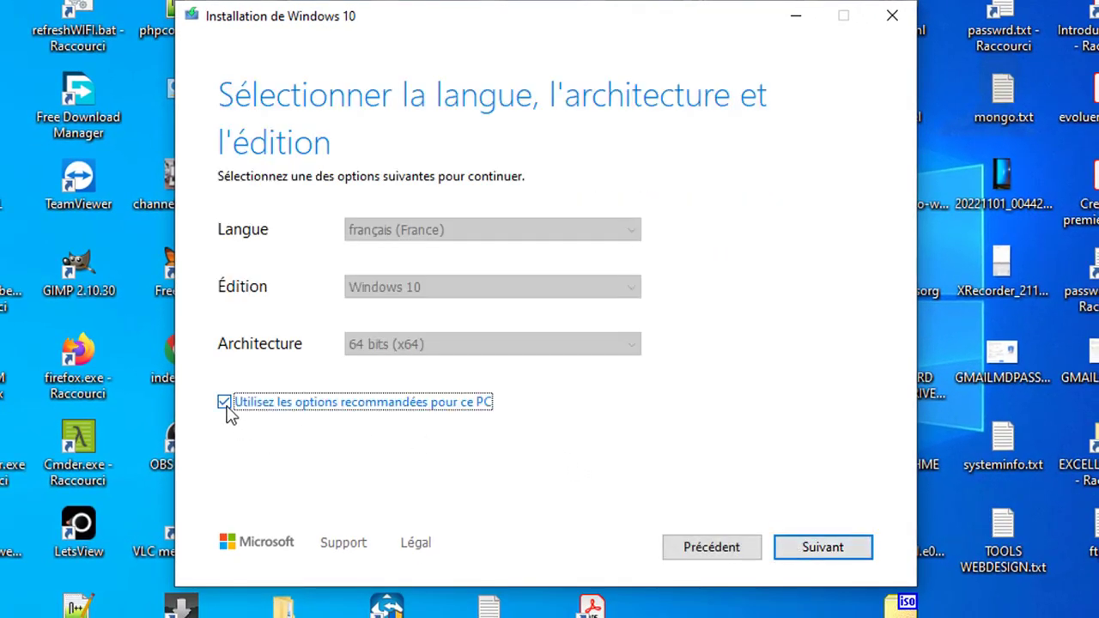
click(224, 403)
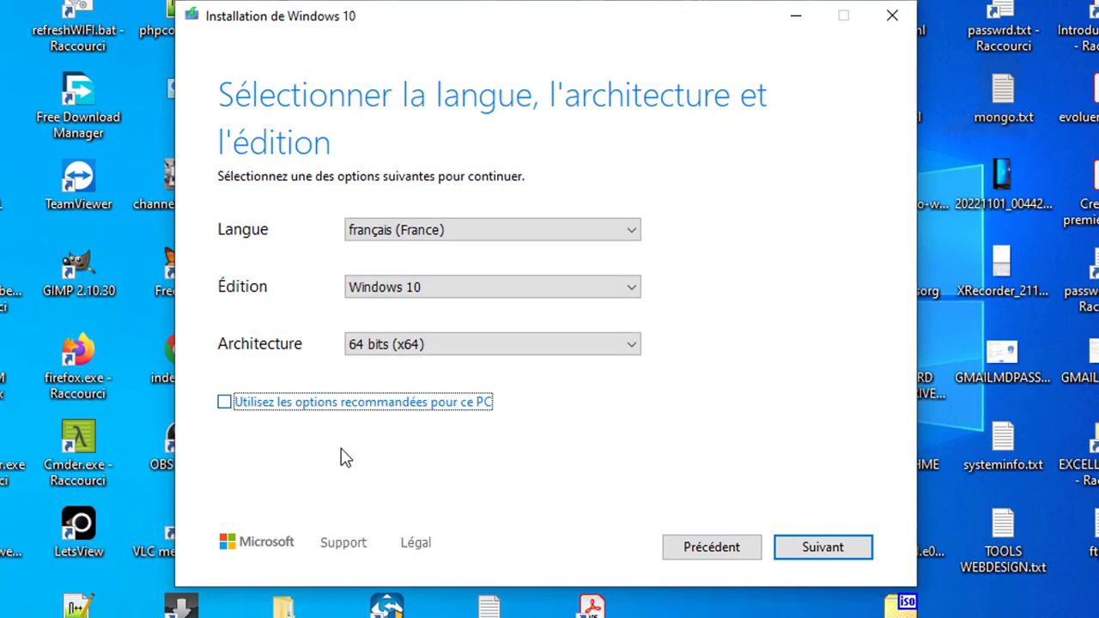
click(224, 402)
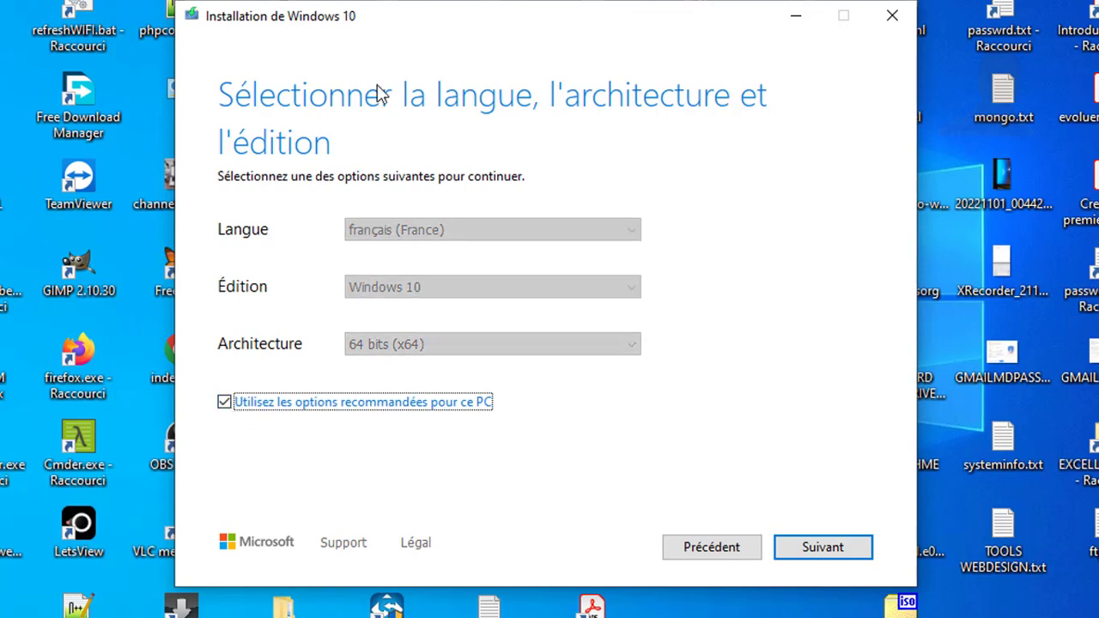
key(Return)
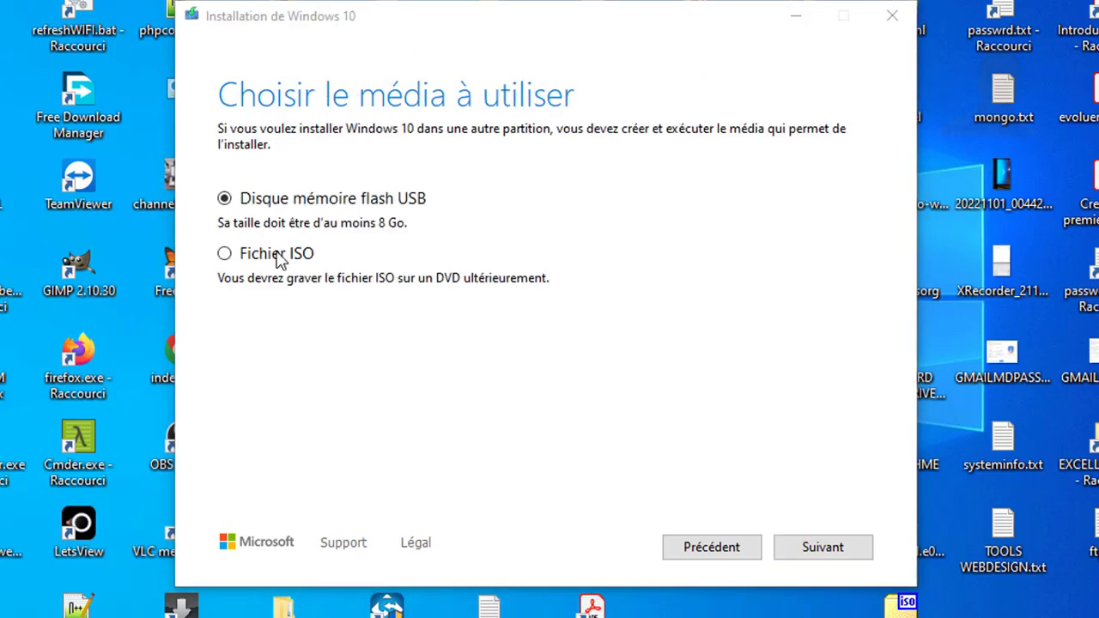
Step: Create the media as an ISO file saved as Windows.iso in the Bureau folder, and finish the wizard
click(235, 258)
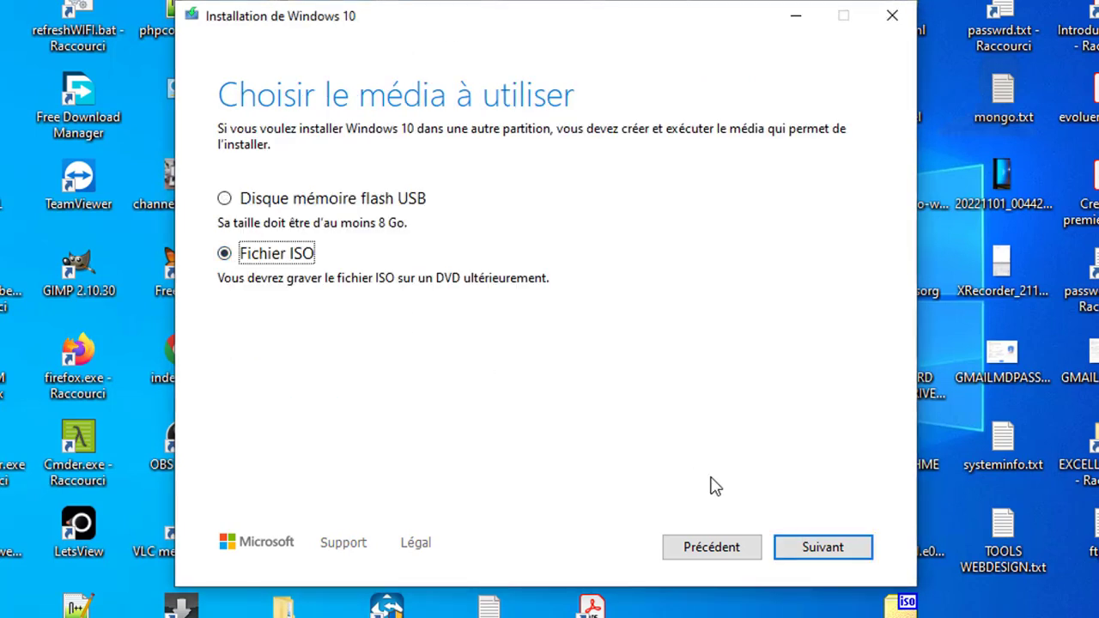
click(798, 550)
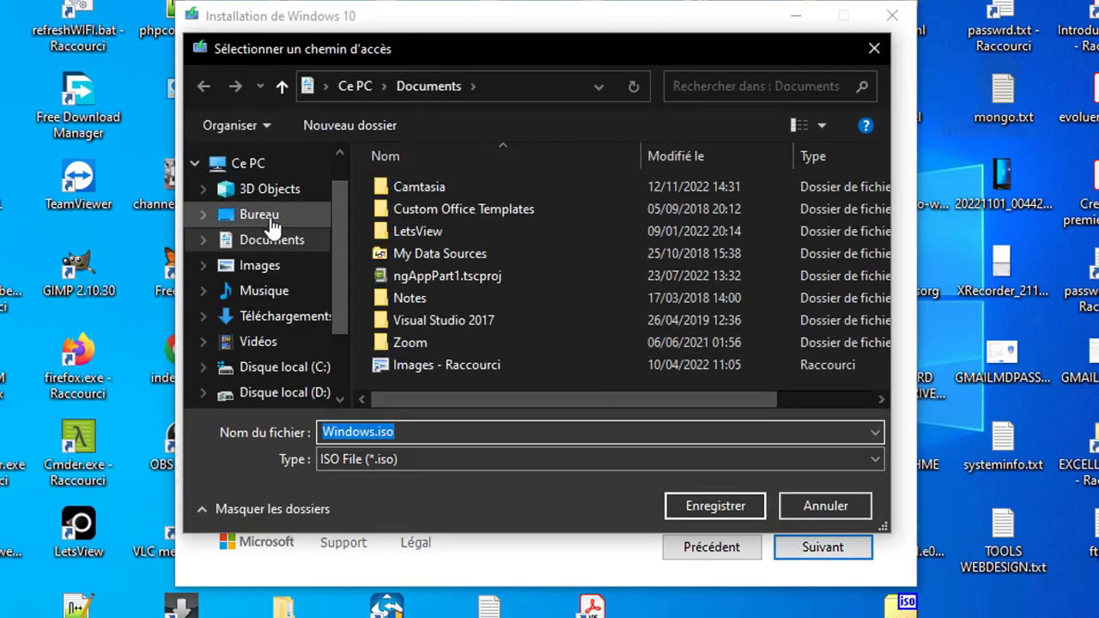
click(271, 221)
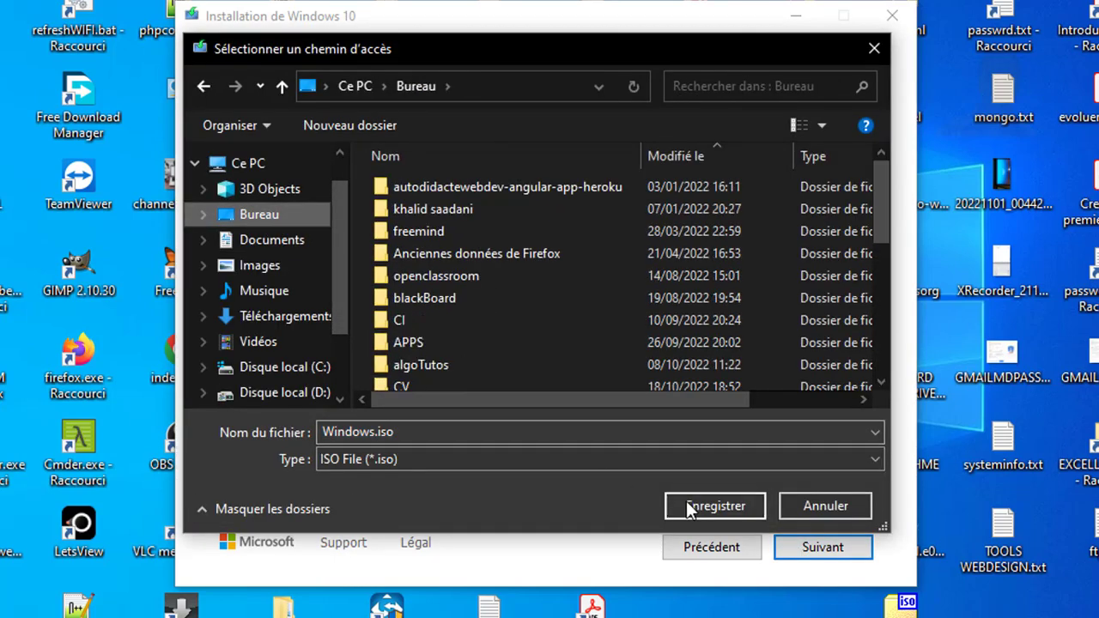
click(740, 508)
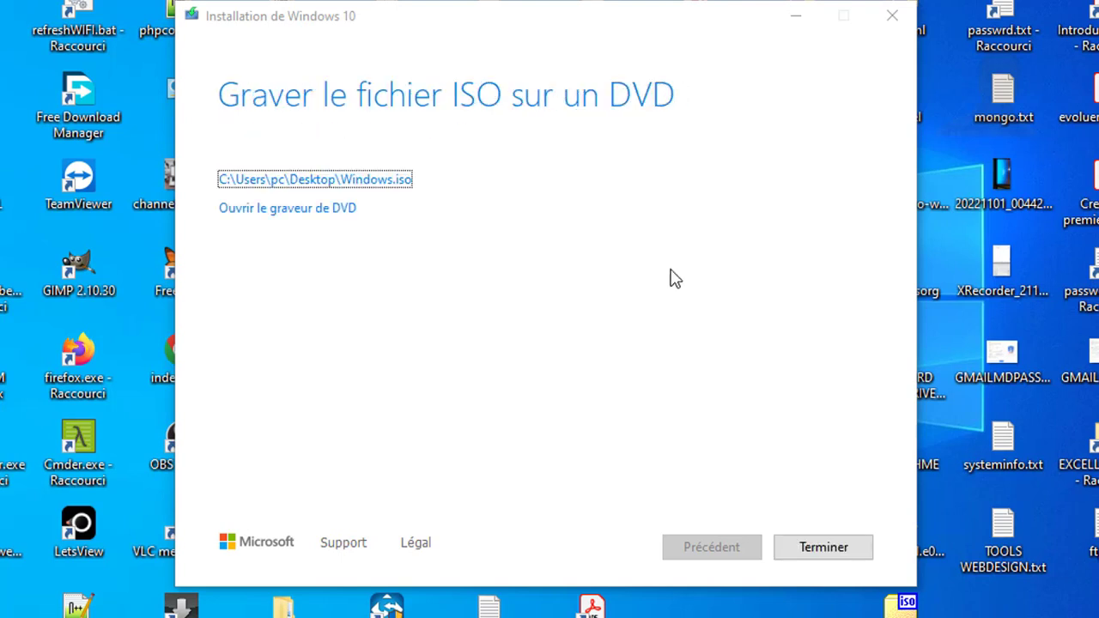
click(823, 550)
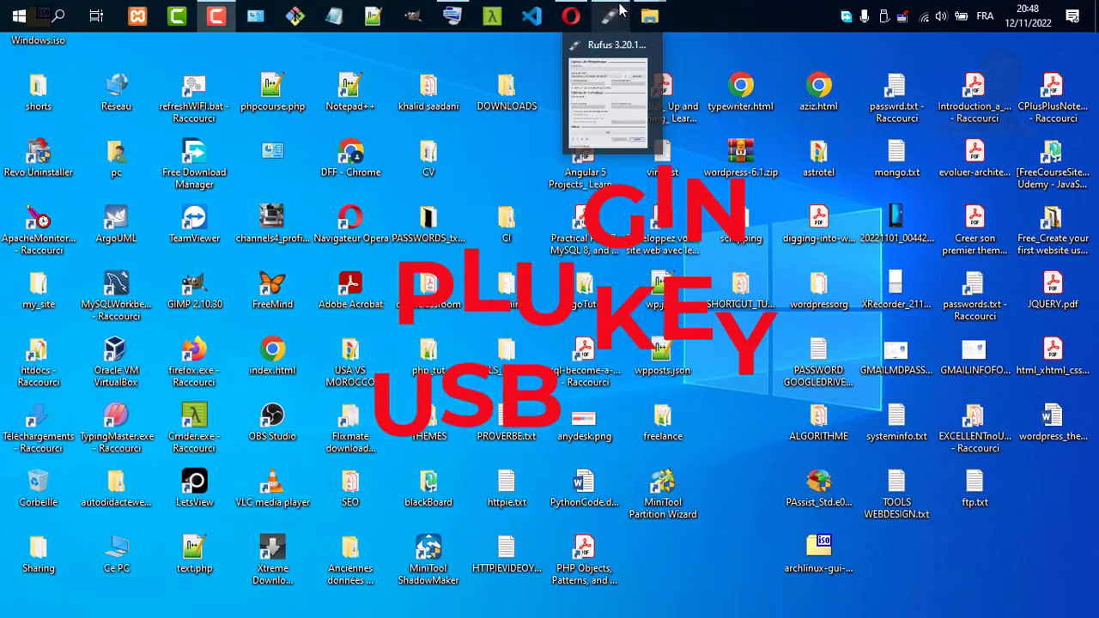
Step: Switch to Rufus and select NO_LABEL (Disque 1) [8 Go] as the target device
click(619, 7)
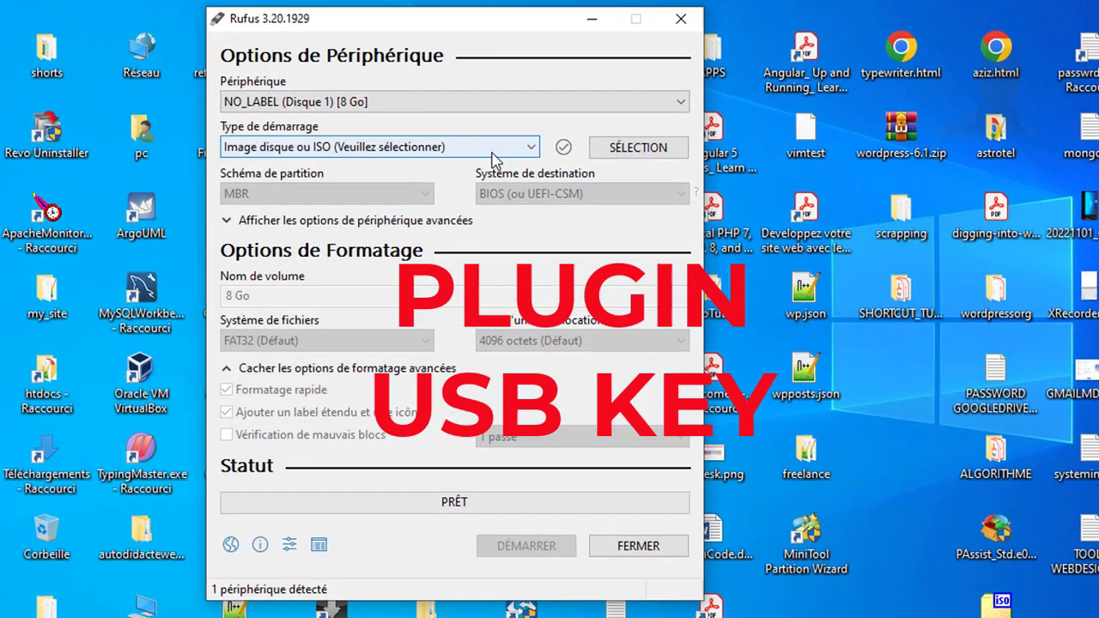
click(476, 110)
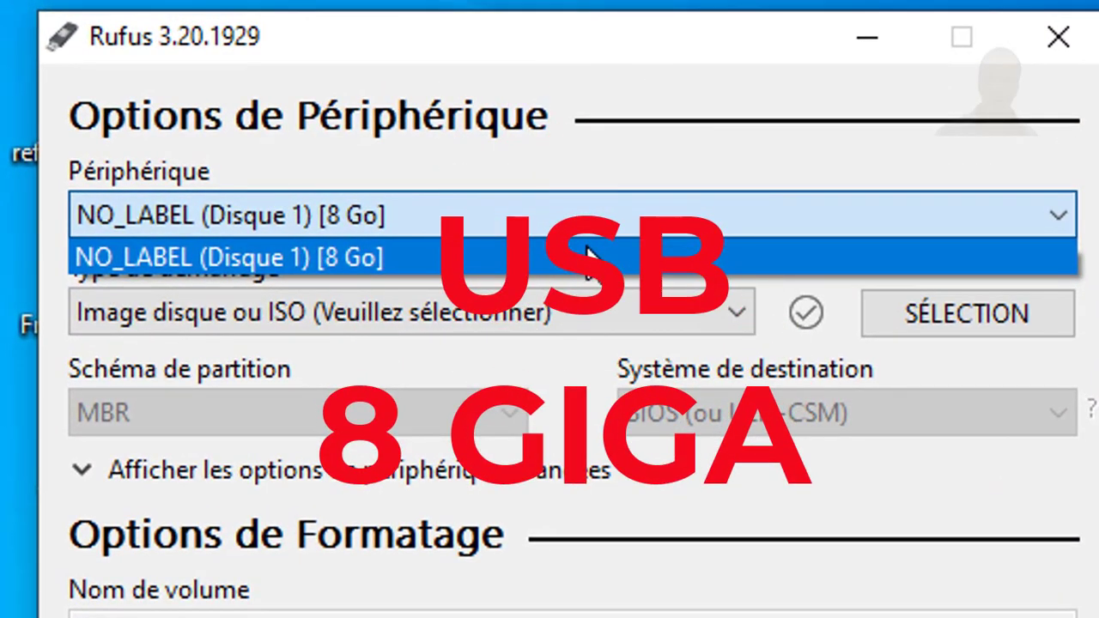
click(588, 255)
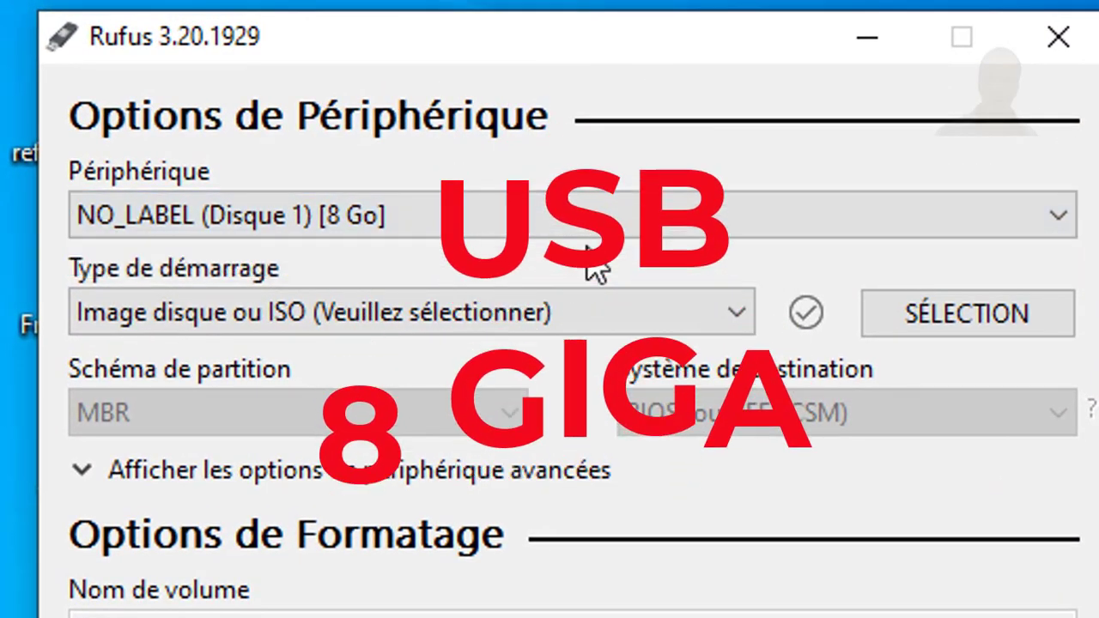
Step: Load Windows.iso from the Bureau folder as the boot image for the USB drive
click(540, 313)
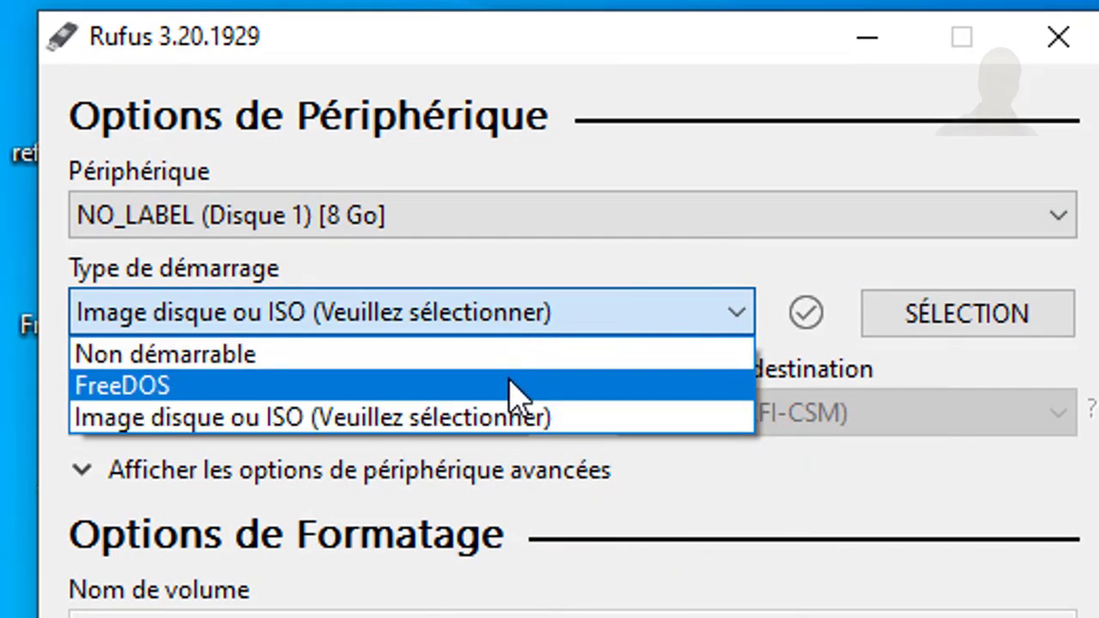
click(910, 330)
click(920, 330)
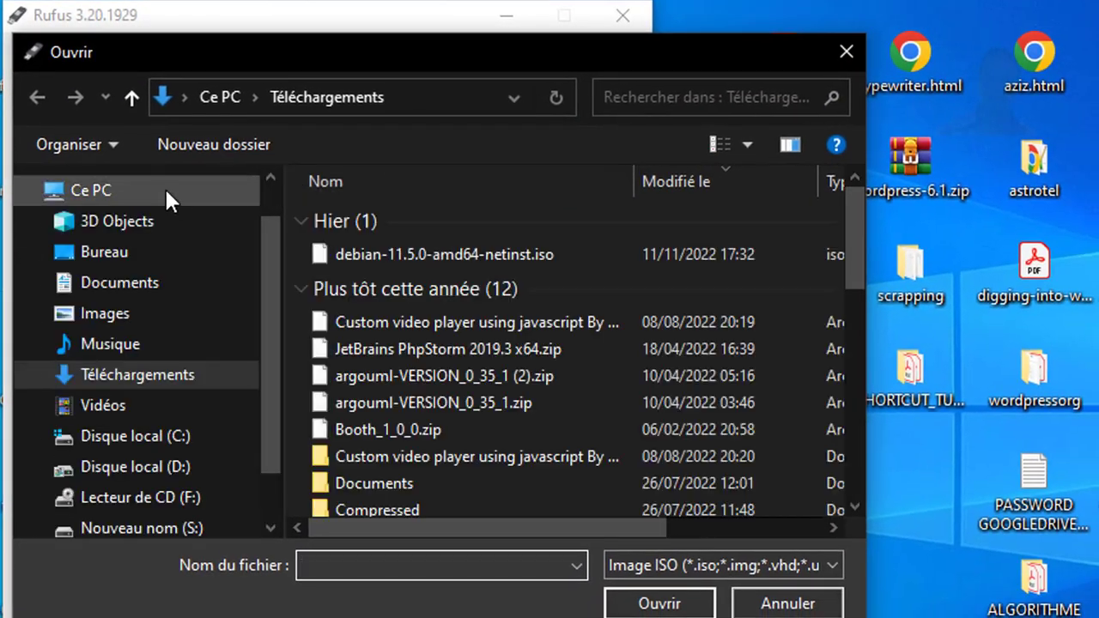
click(104, 252)
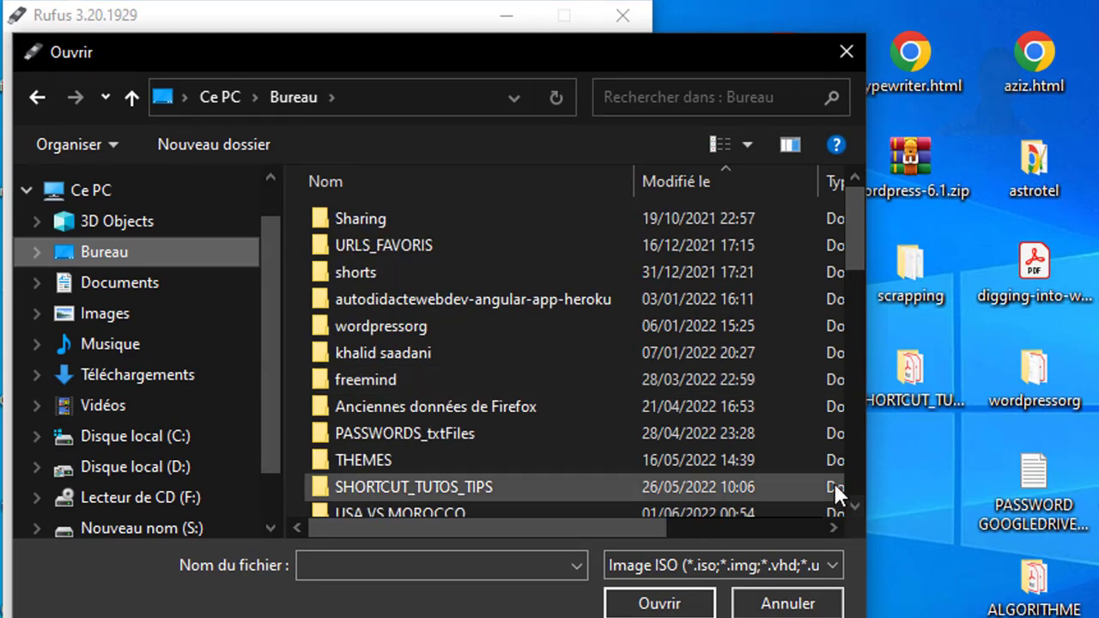
click(852, 488)
click(853, 488)
click(853, 488)
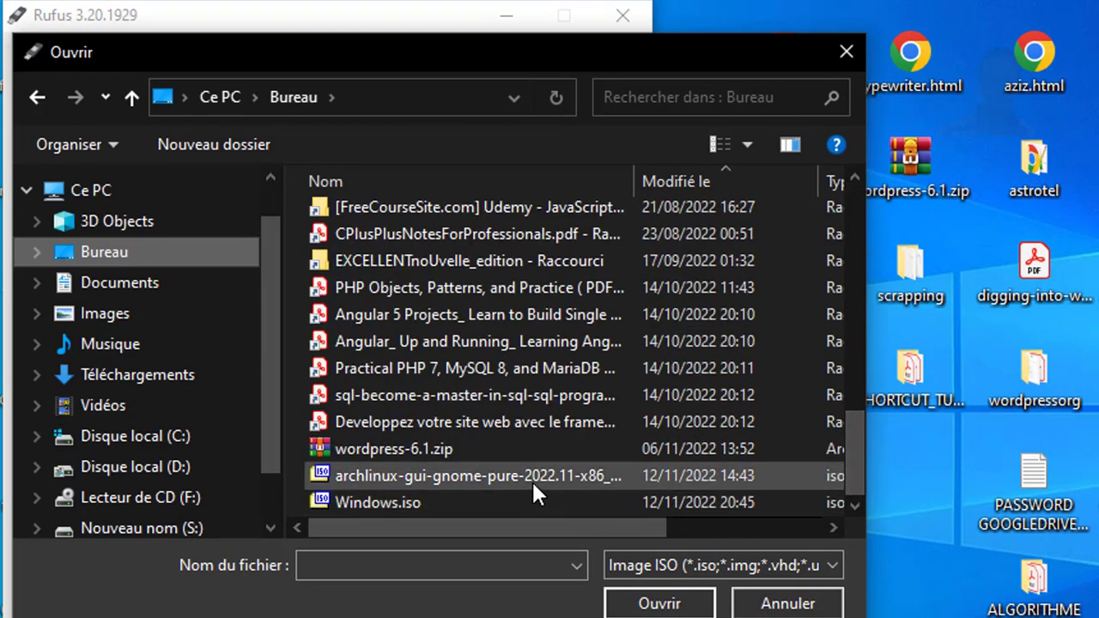
click(450, 501)
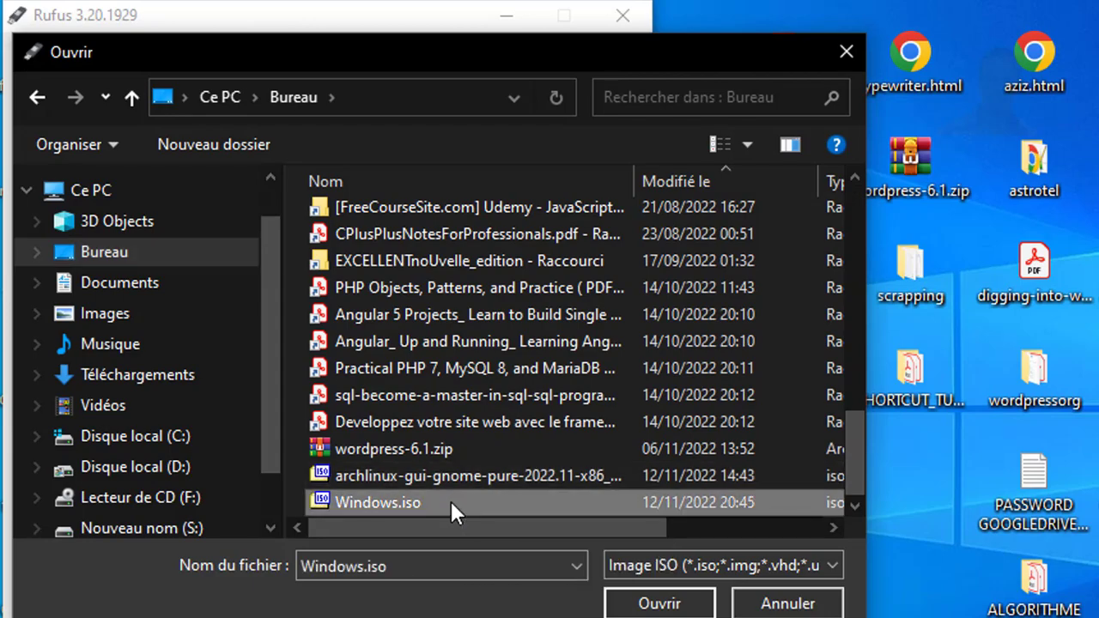
click(659, 604)
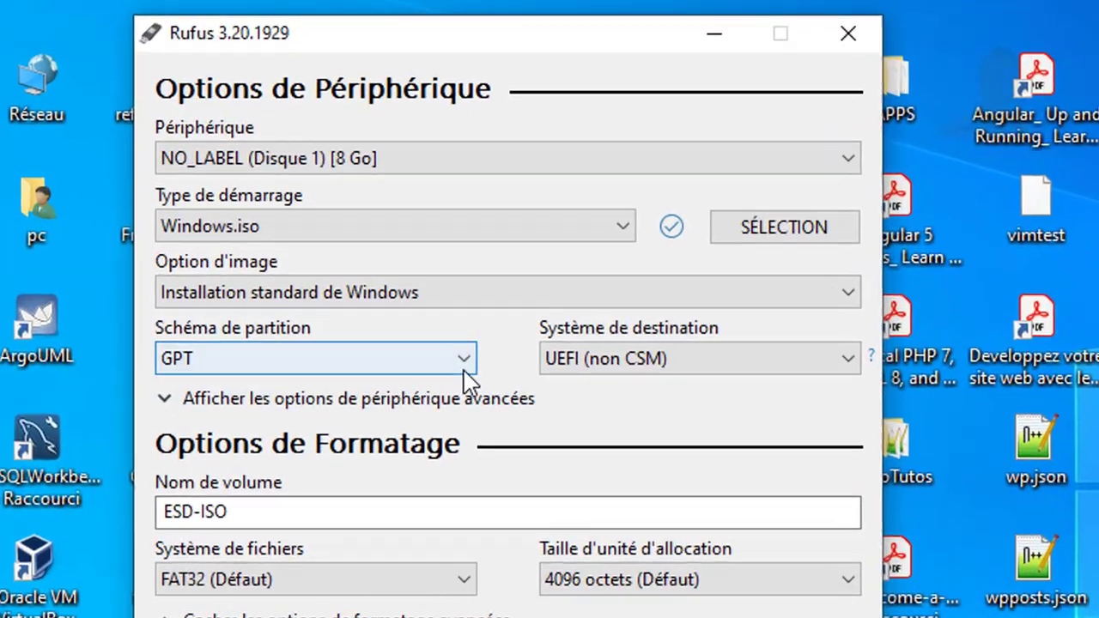
Step: Set the partition scheme to MBR, keeping the standard Windows installation image option and NTFS as the file system
click(409, 231)
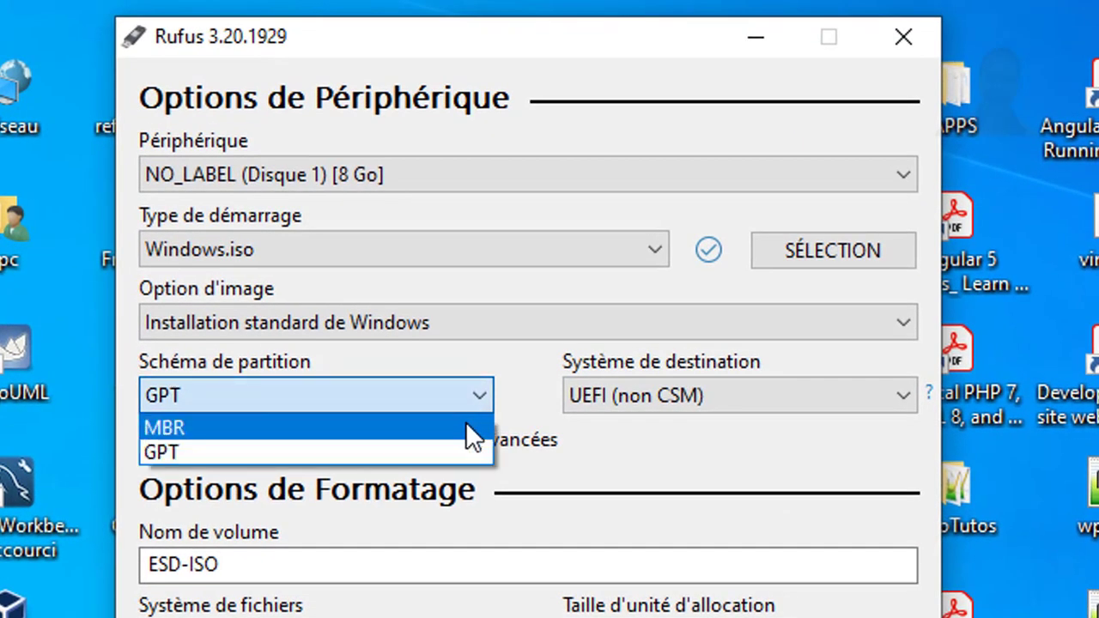
click(466, 426)
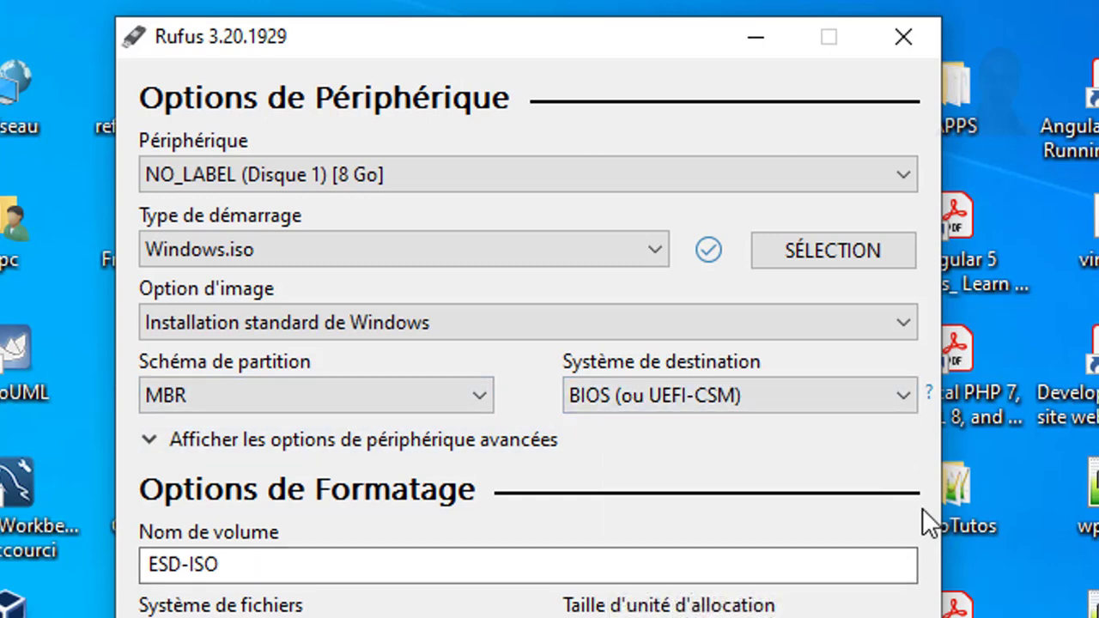
click(911, 320)
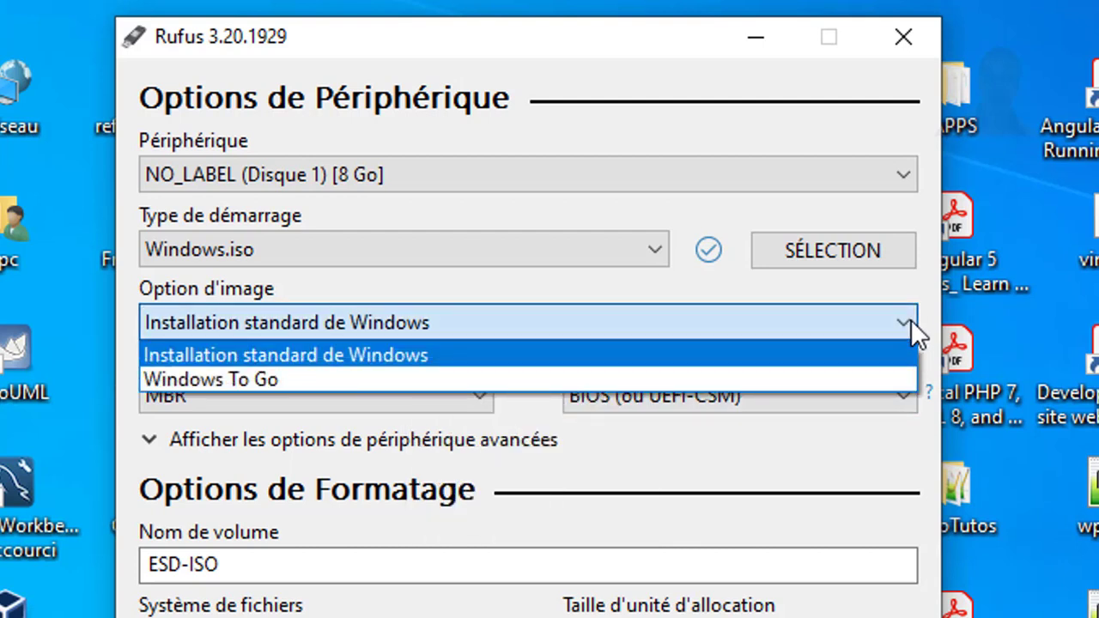
click(911, 319)
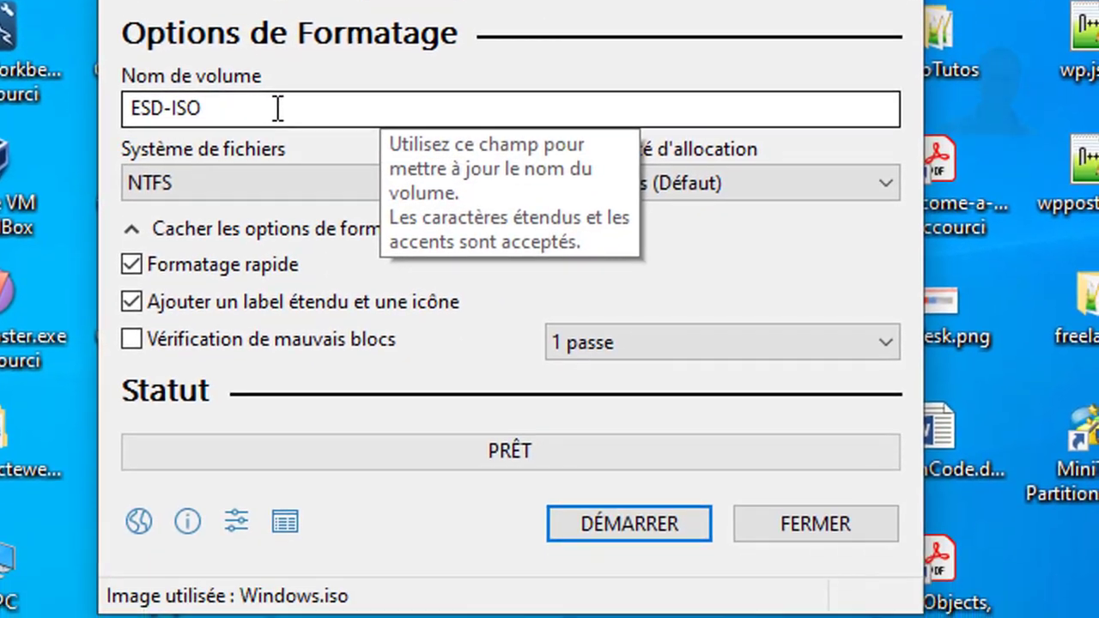
click(450, 292)
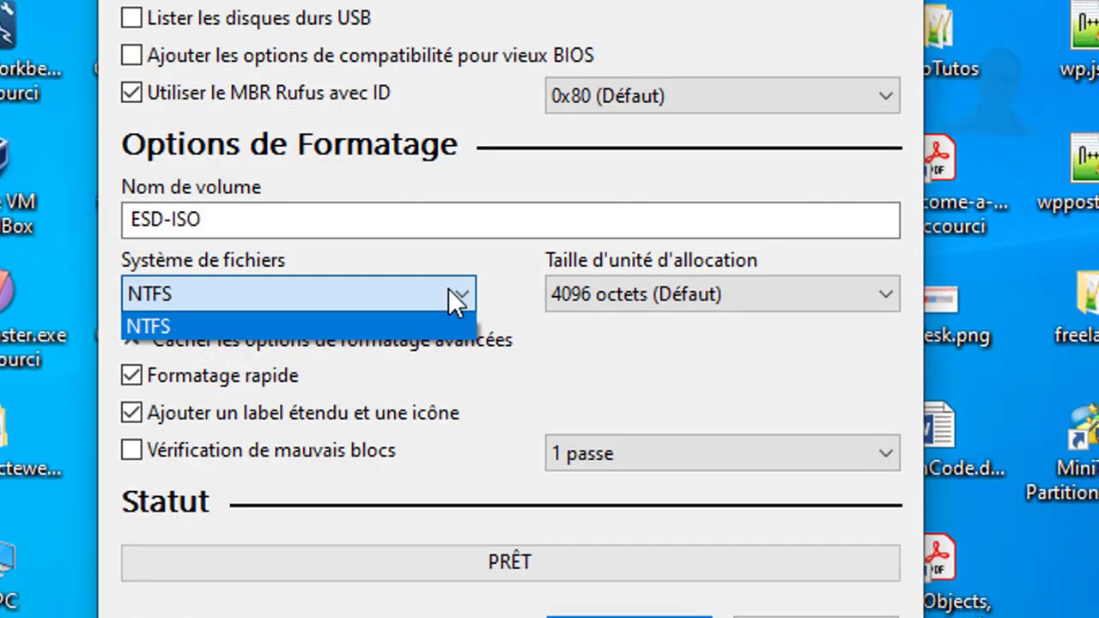
click(448, 323)
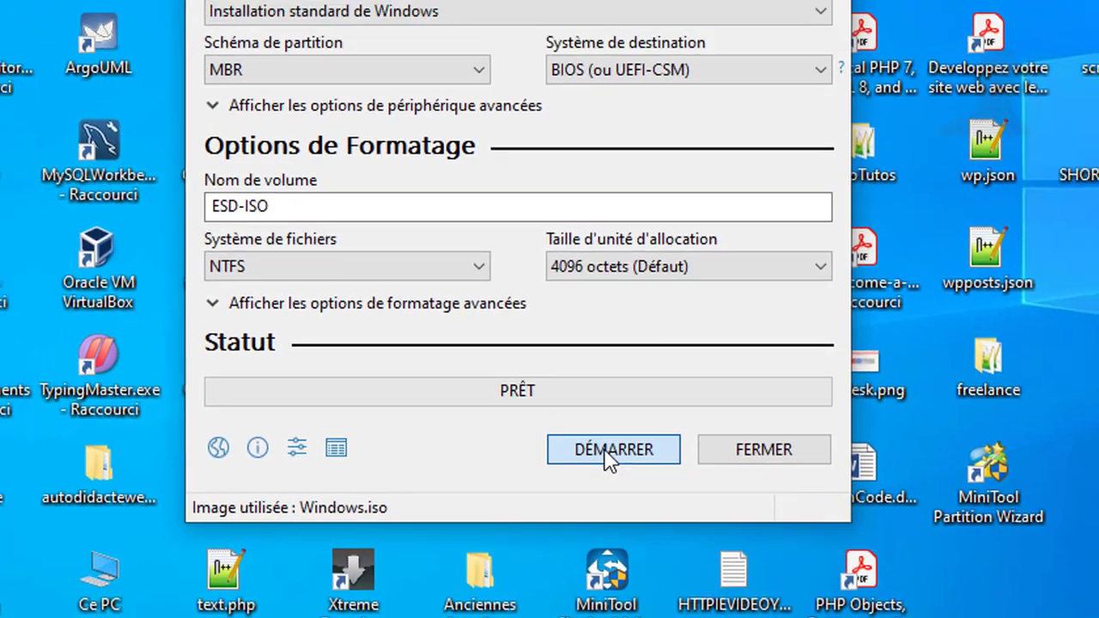
Step: Start writing the USB drive with data collection disabled and this user's local account name and regional options applied, accepting the erasure of its data
click(616, 412)
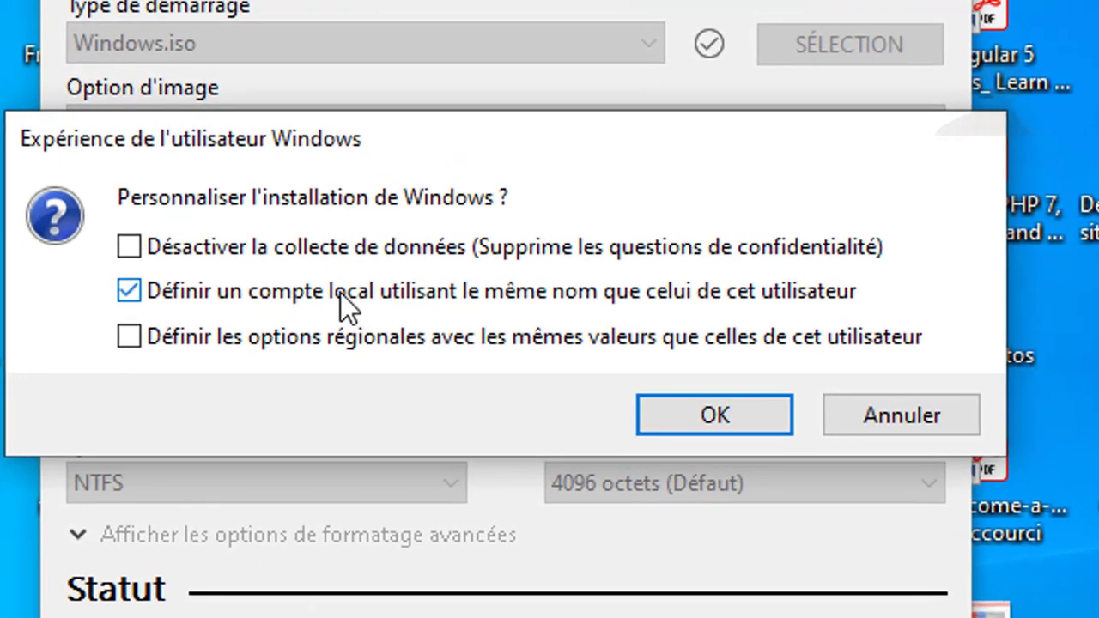
click(298, 338)
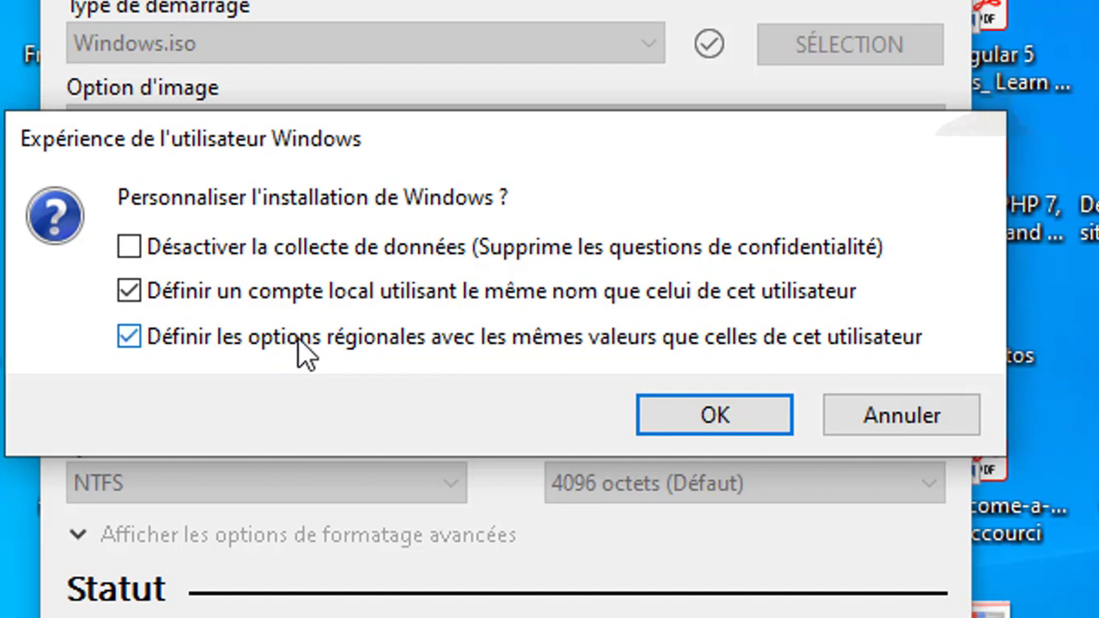
click(256, 256)
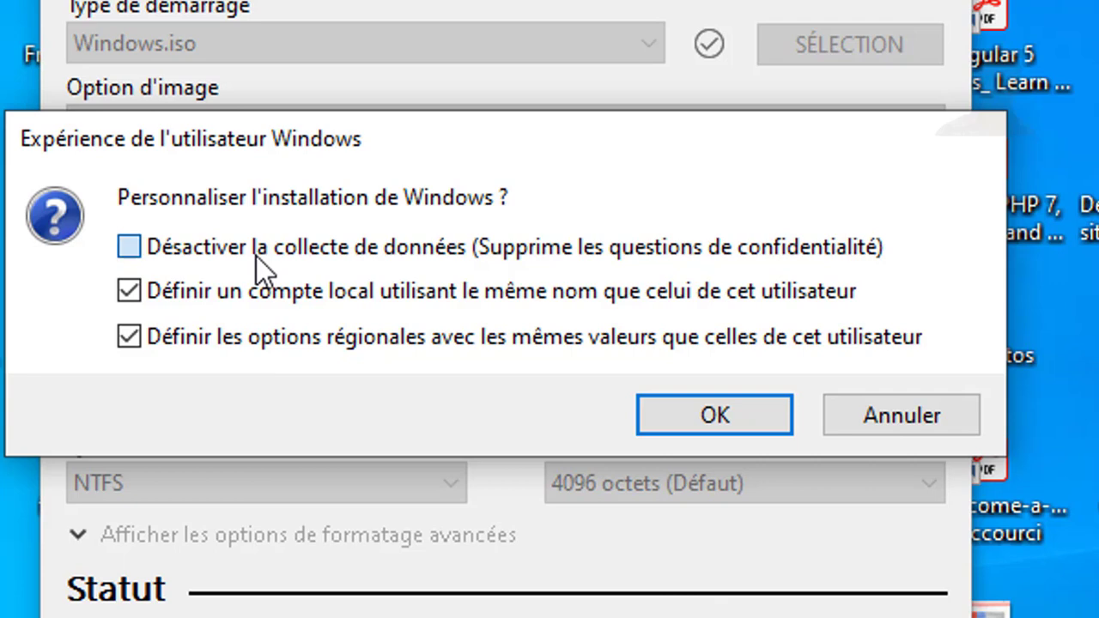
click(660, 414)
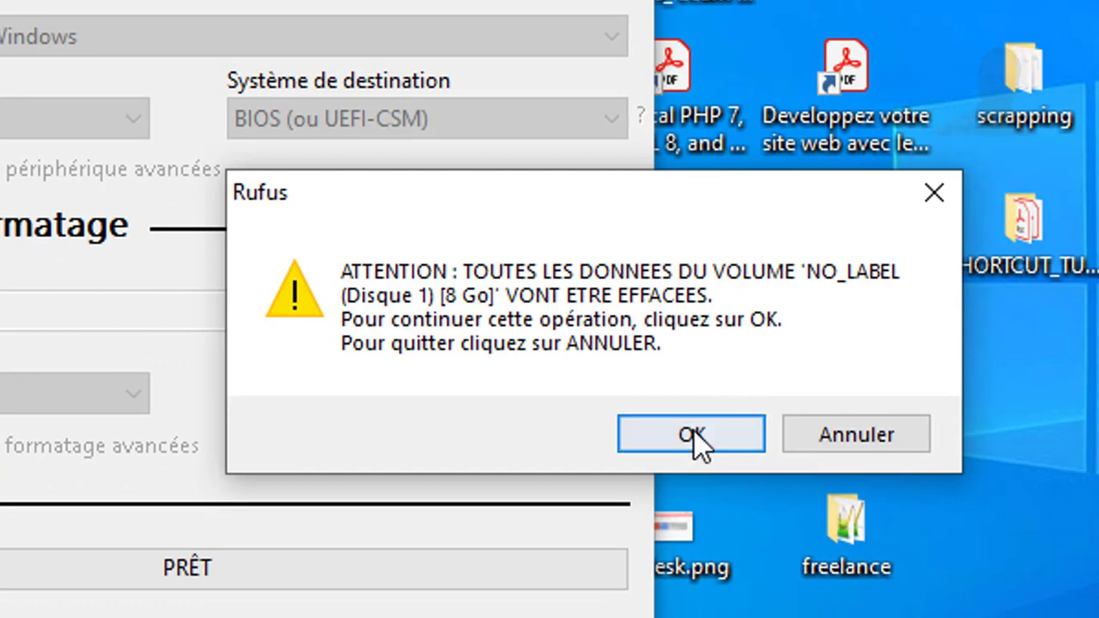
click(694, 431)
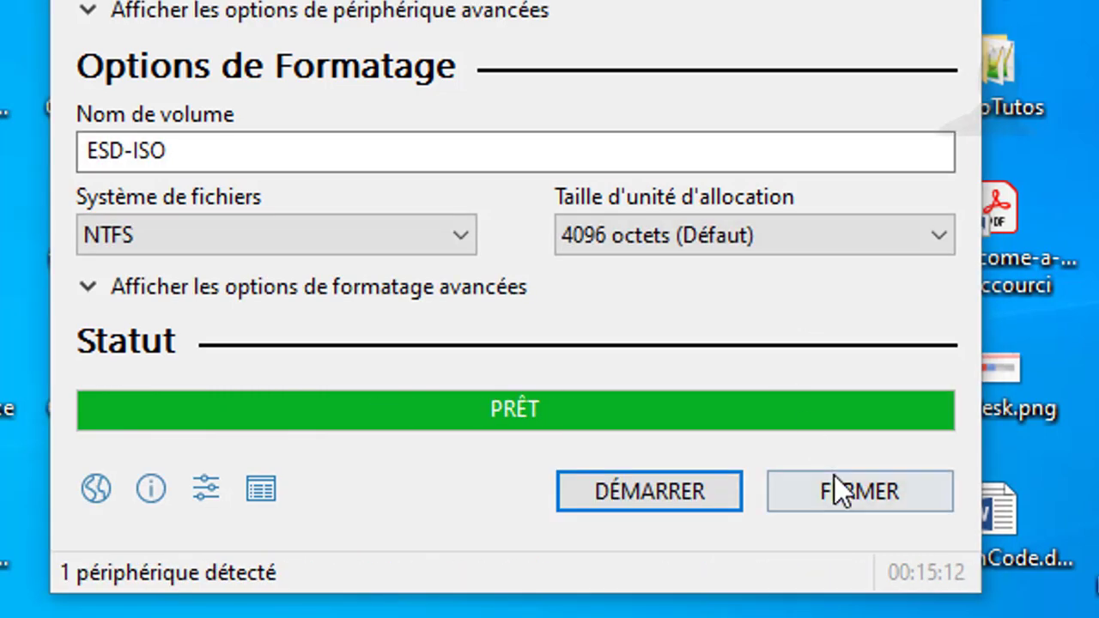
Step: Close Rufus and check the finished USB drive in the safe-removal list and under Ce PC in File Explorer
click(838, 479)
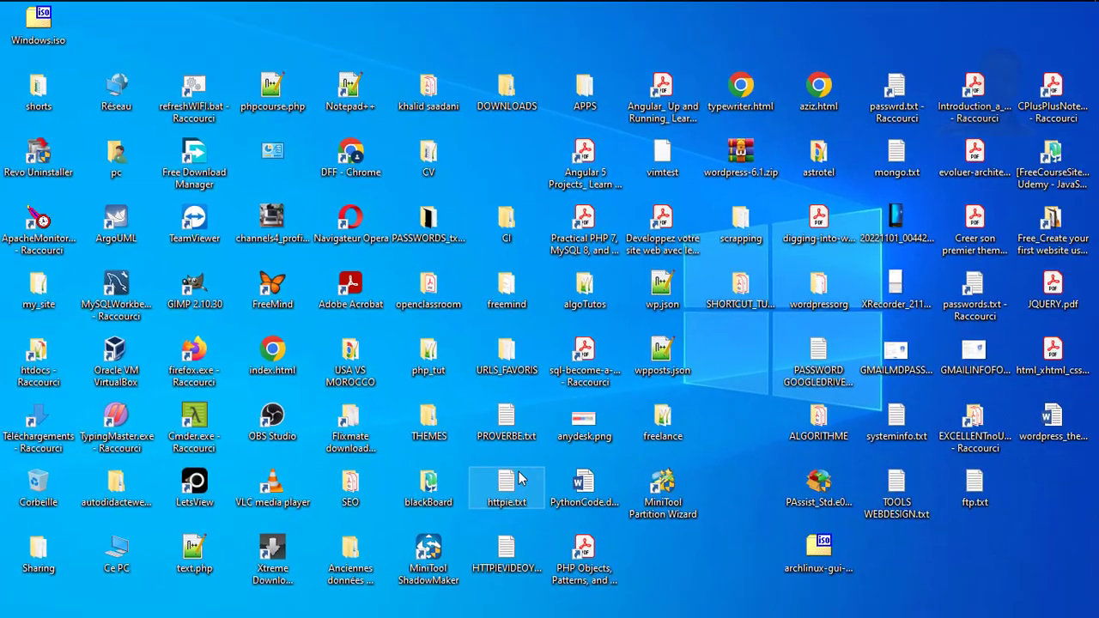
mouse_move(923, 2)
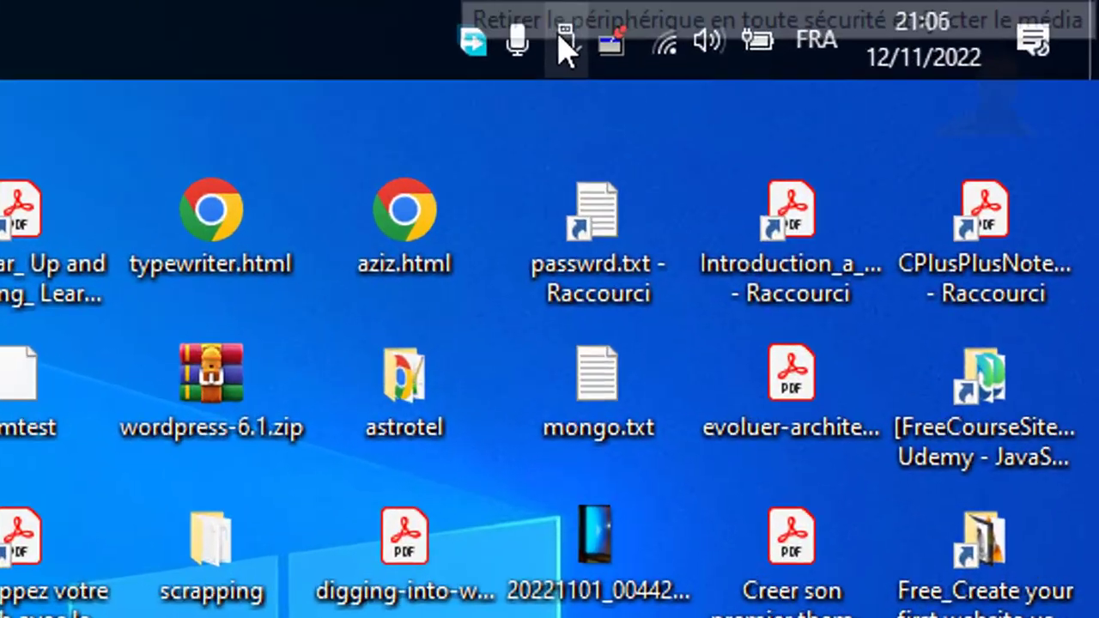
click(565, 47)
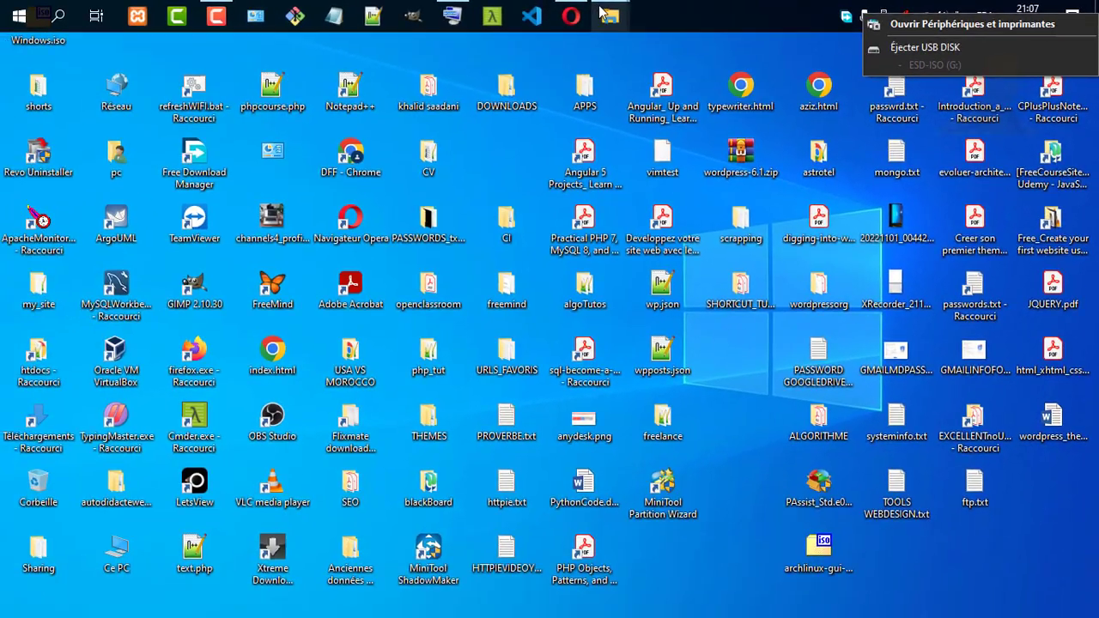
click(602, 9)
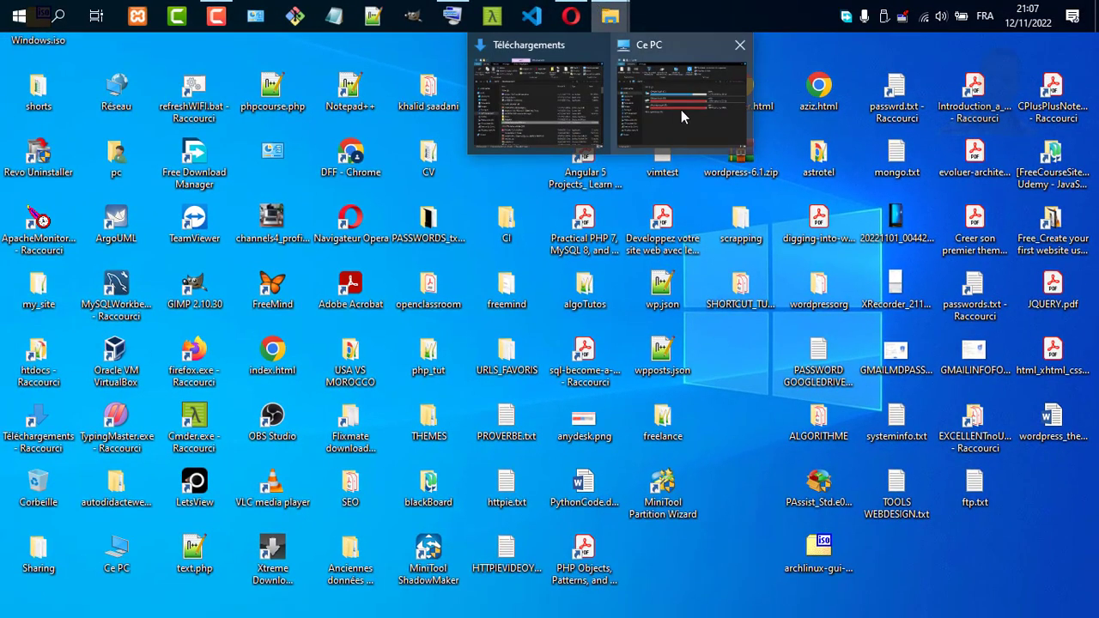
click(681, 110)
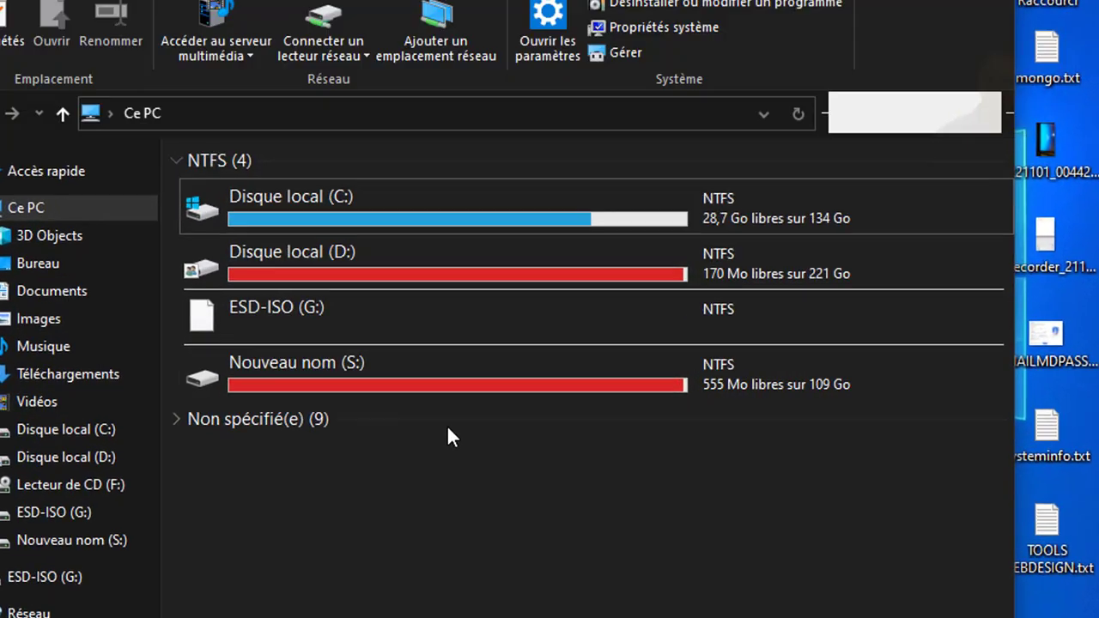